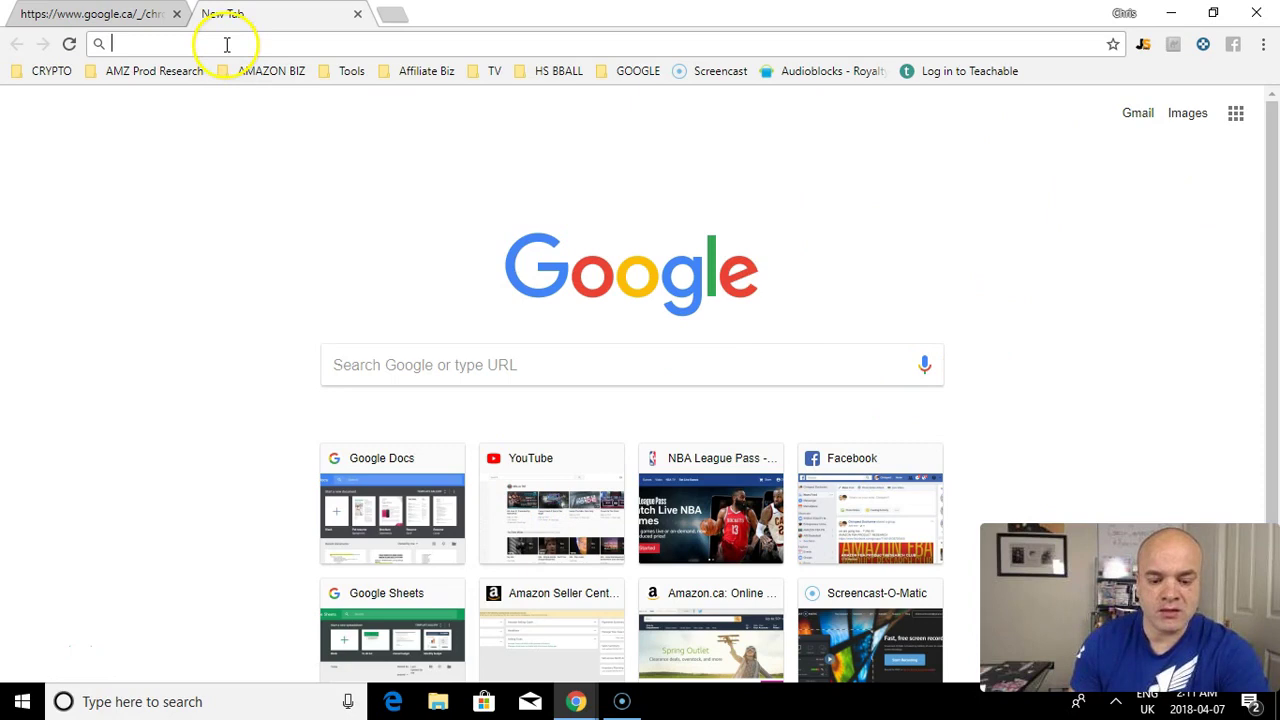
Step: Open Gmail from the Google new tab page
click(1137, 115)
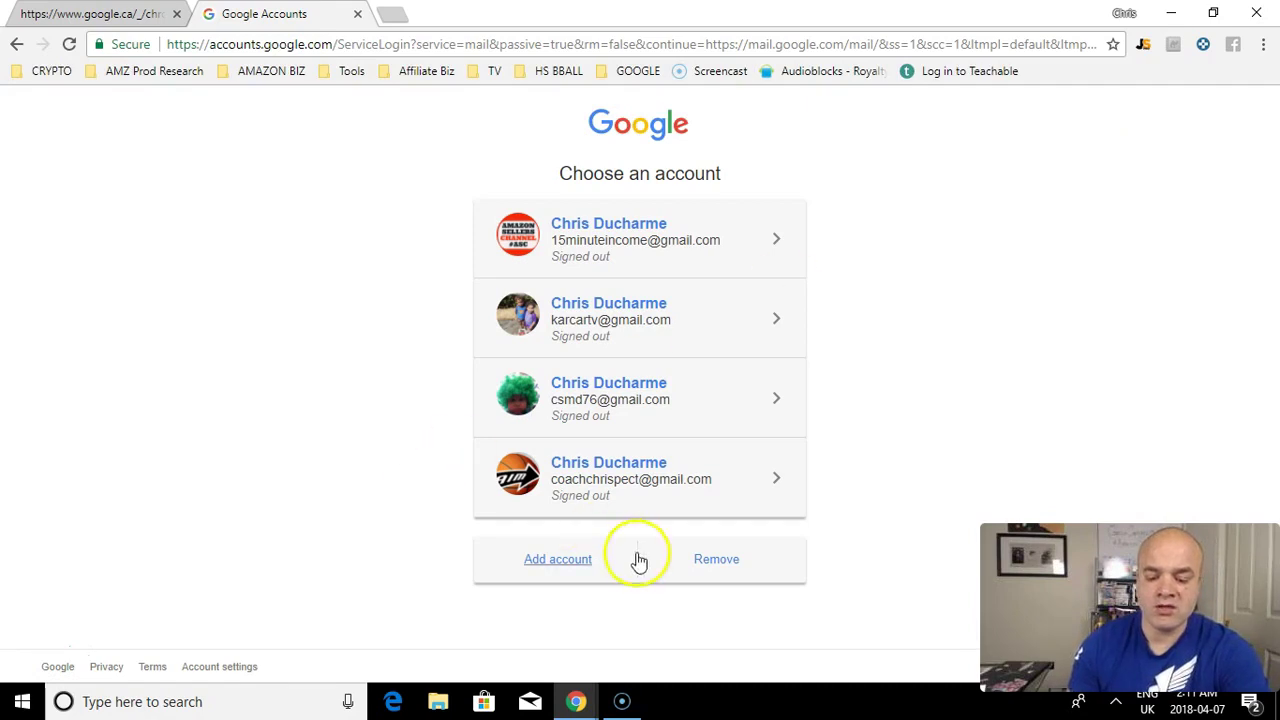
Step: Choose Add account and begin creating a brand new Google Account
click(578, 560)
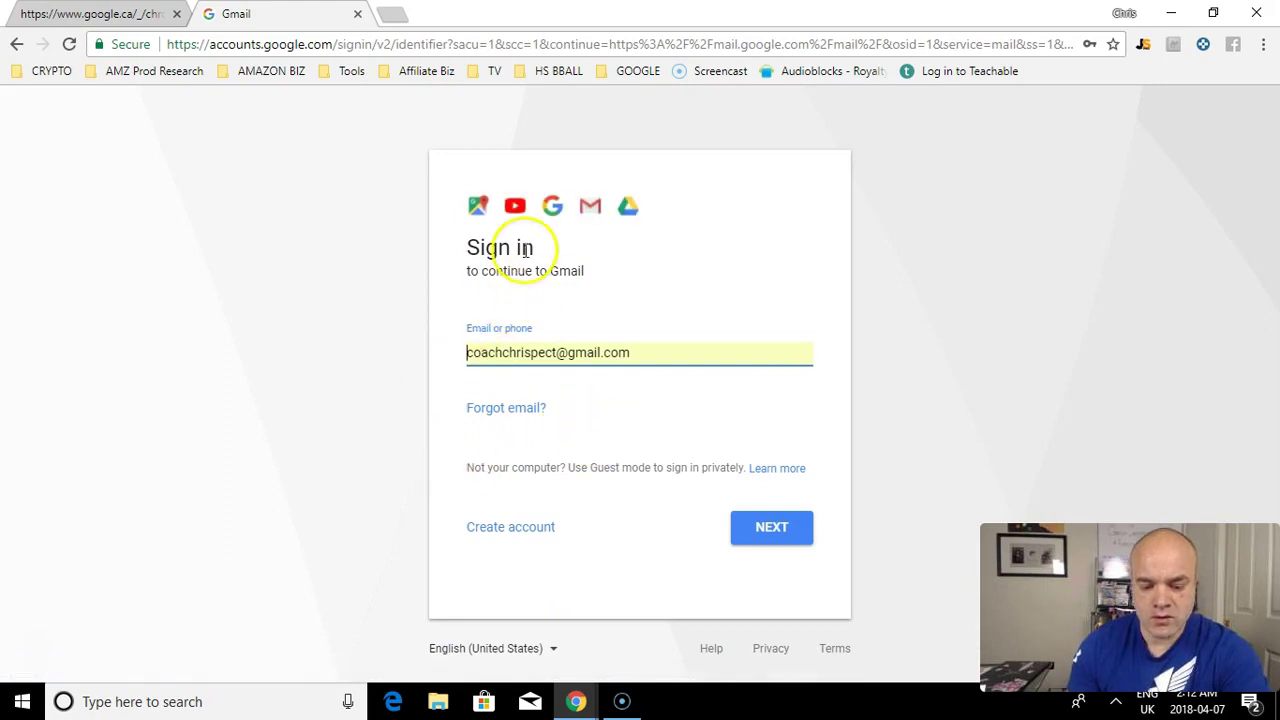
click(489, 530)
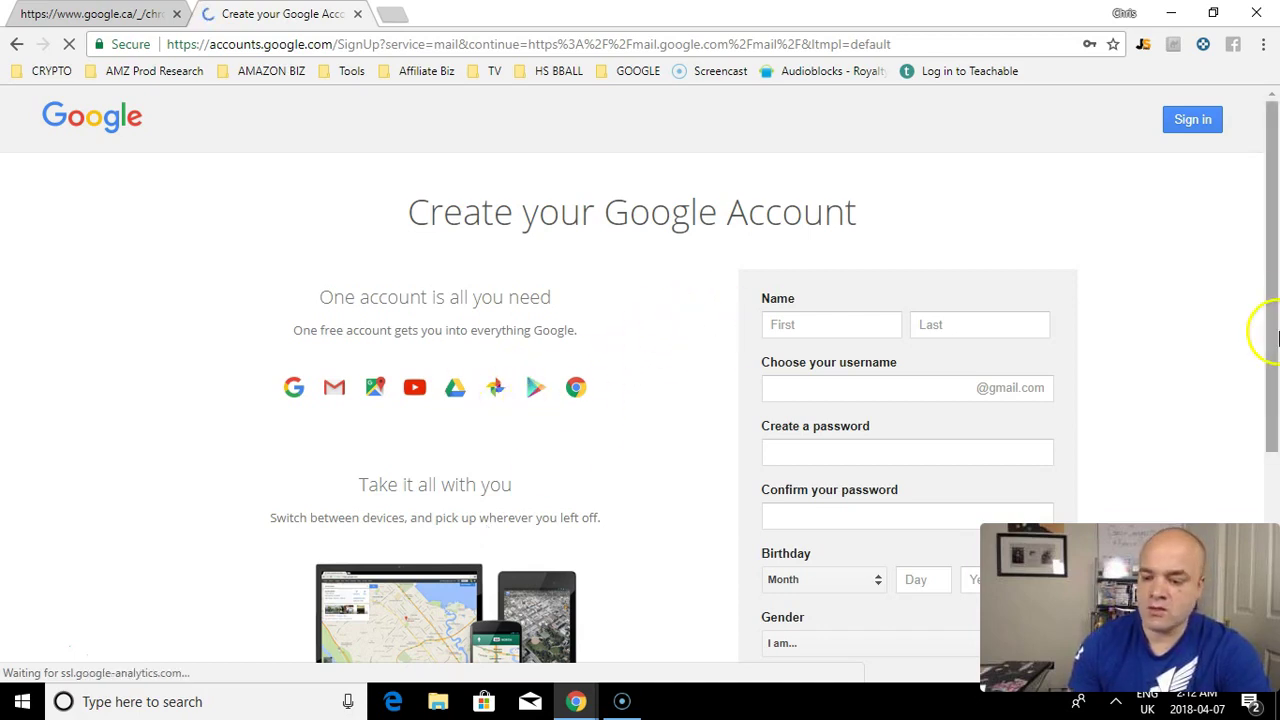
Step: Enter the new account holder's first and last name
mouse_move(1275, 280)
mouse_down()
mouse_move(1272, 346)
mouse_move(1275, 287)
mouse_up()
click(778, 300)
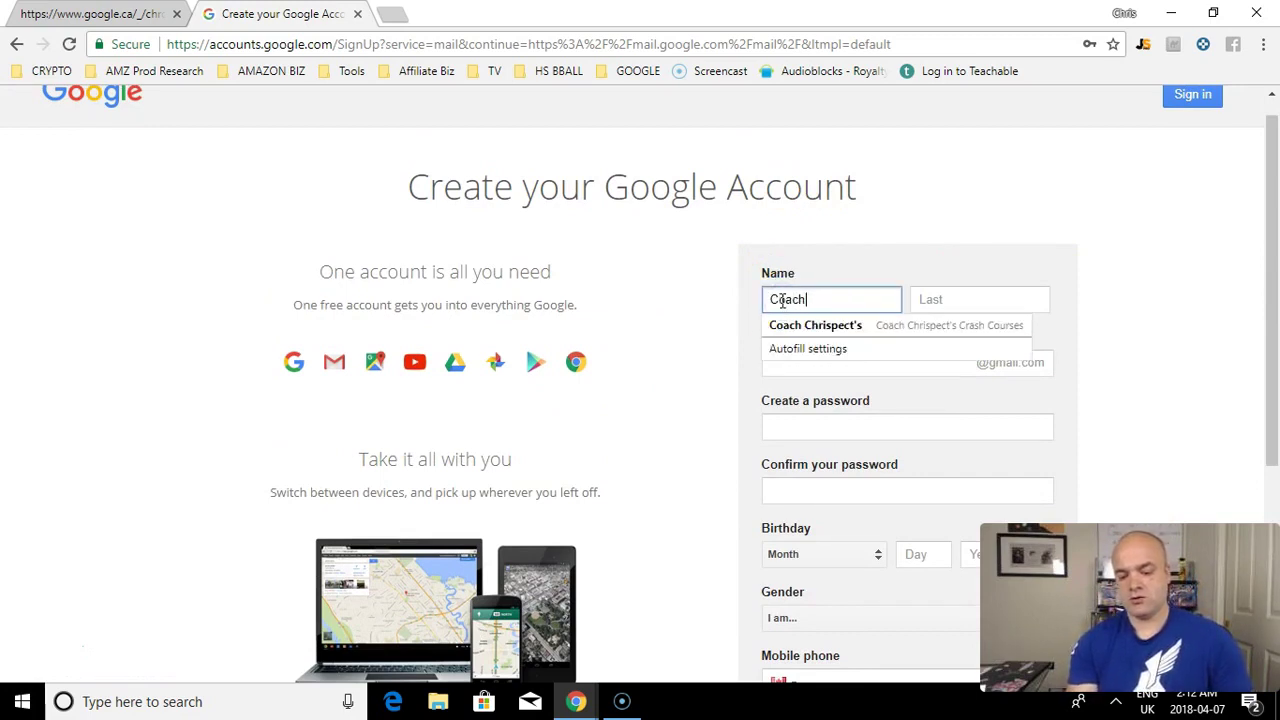
key(Tab)
Step: Choose a Gmail username, then enter and confirm the account password
key(Tab)
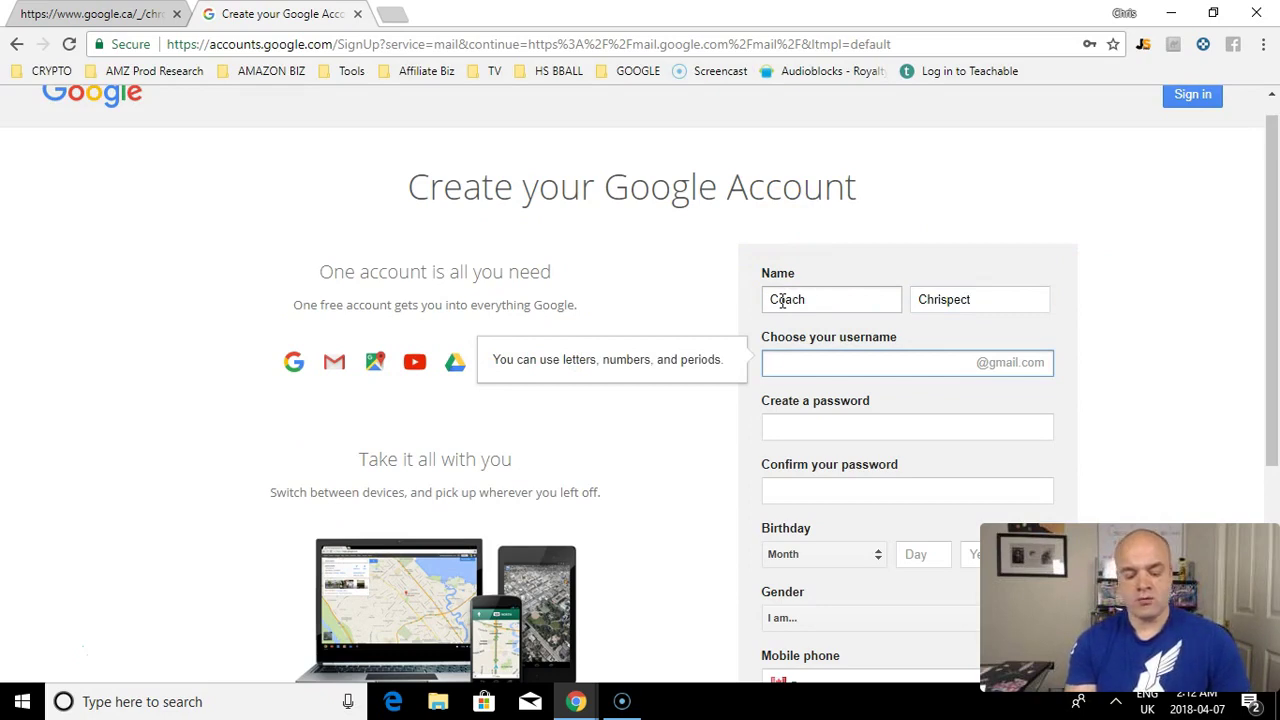
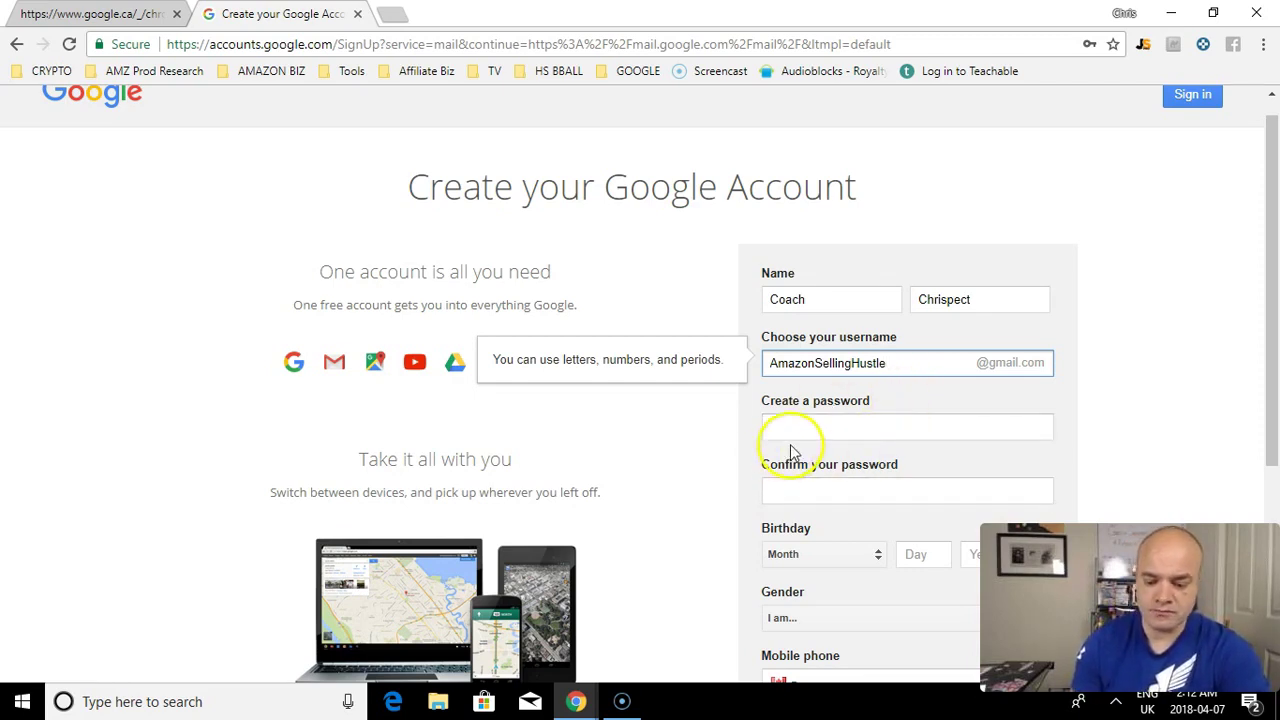
click(806, 431)
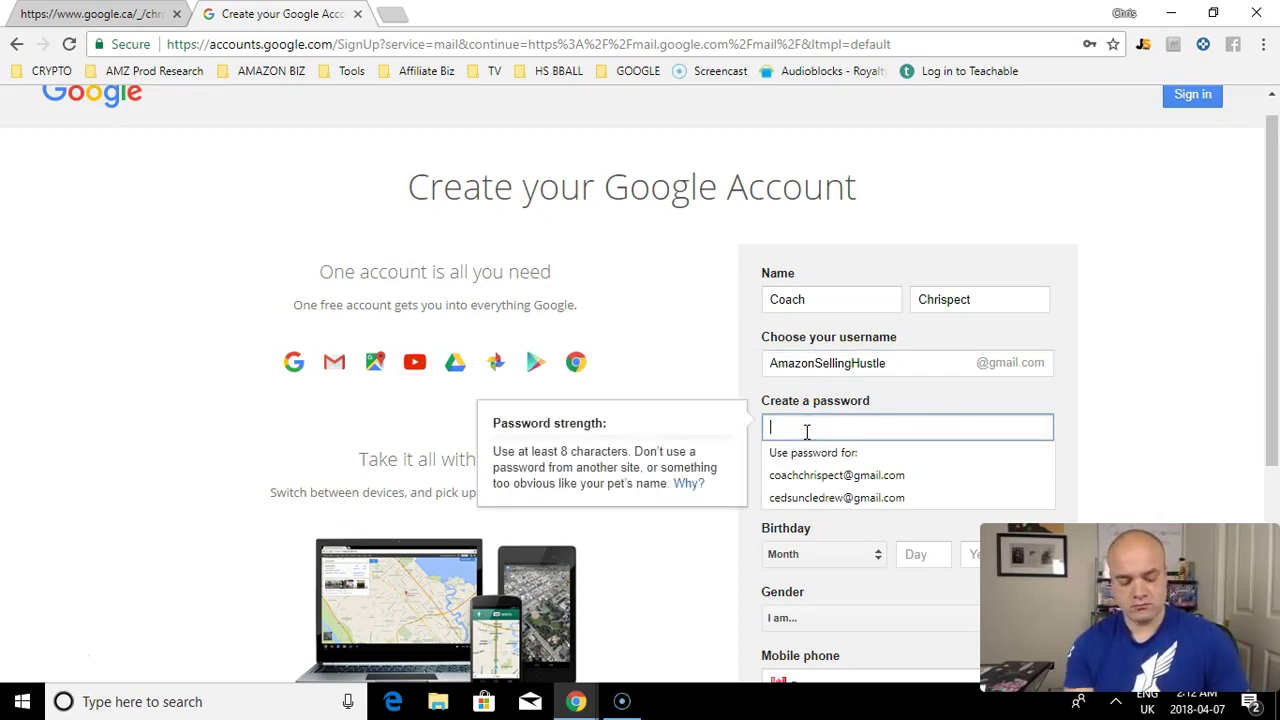
text(•••••••••)
key(Tab)
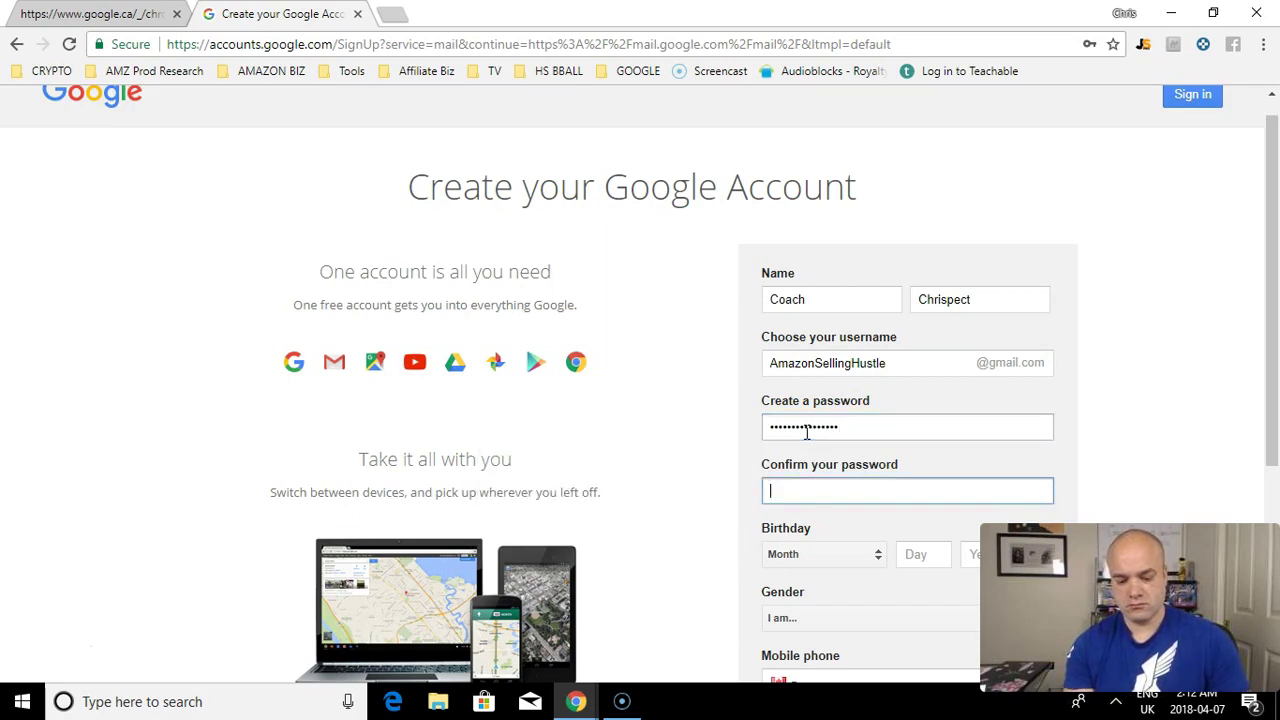
text(•••••••••)
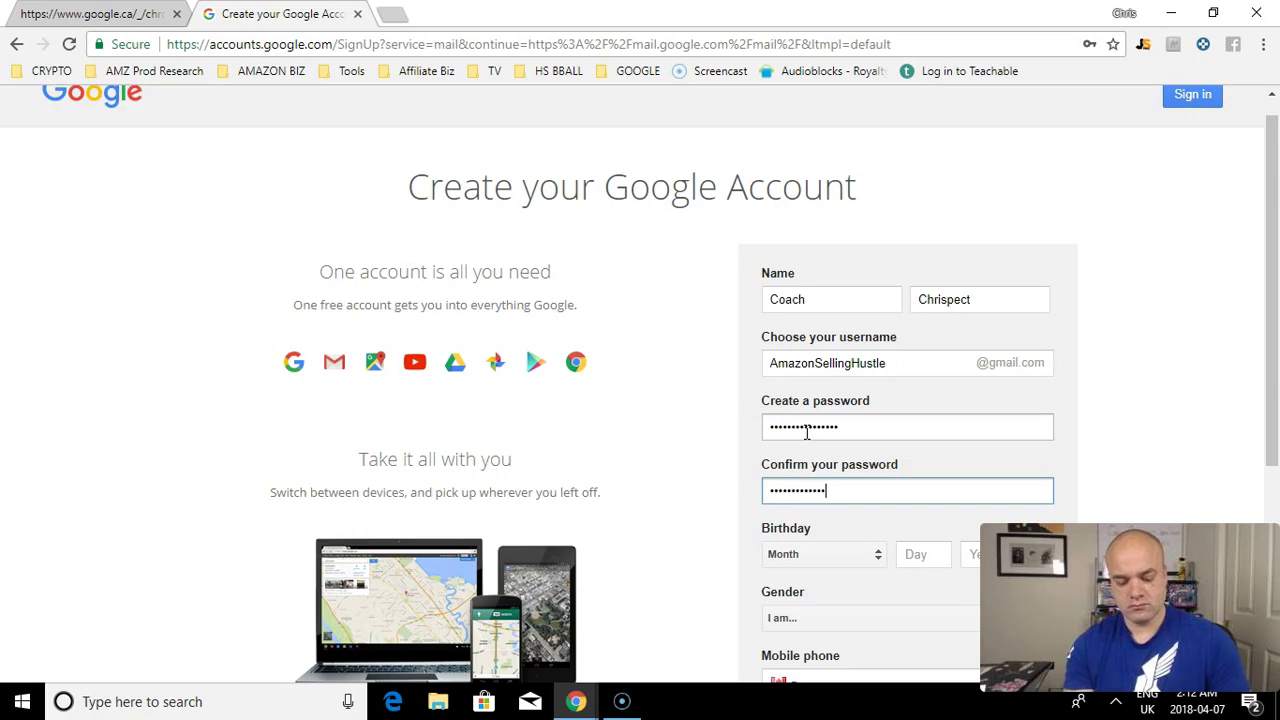
key(Tab)
Step: Complete the birthday, gender and terms pages to reach the Welcome page
drag(1266, 240, 1275, 345)
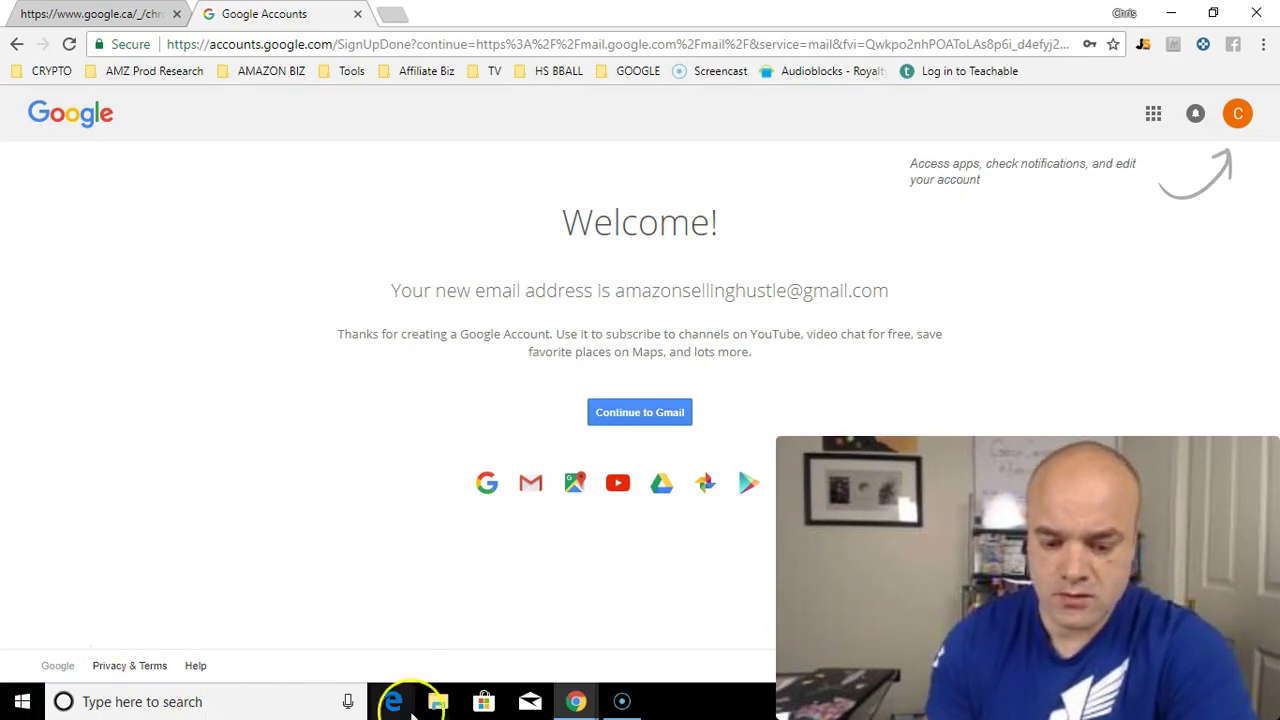
Step: Enter the new Gmail inbox and close the 'Let Gmail do the hard work' introduction
click(651, 415)
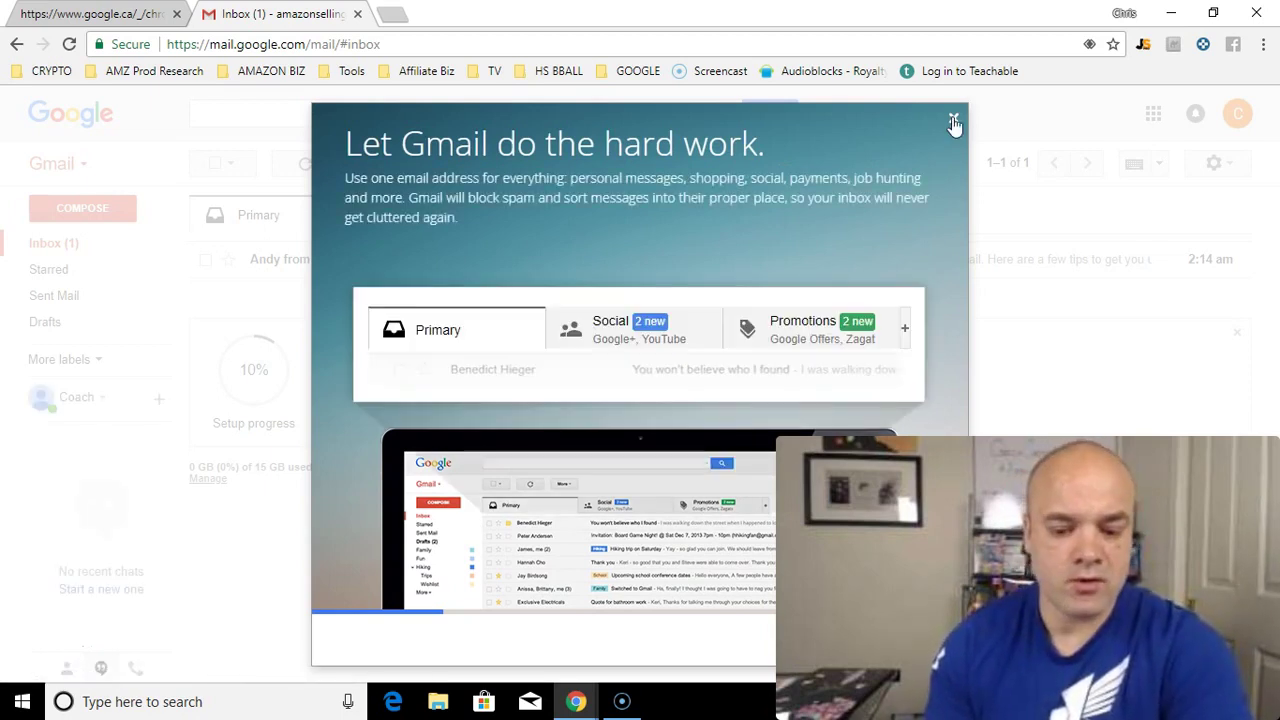
click(954, 122)
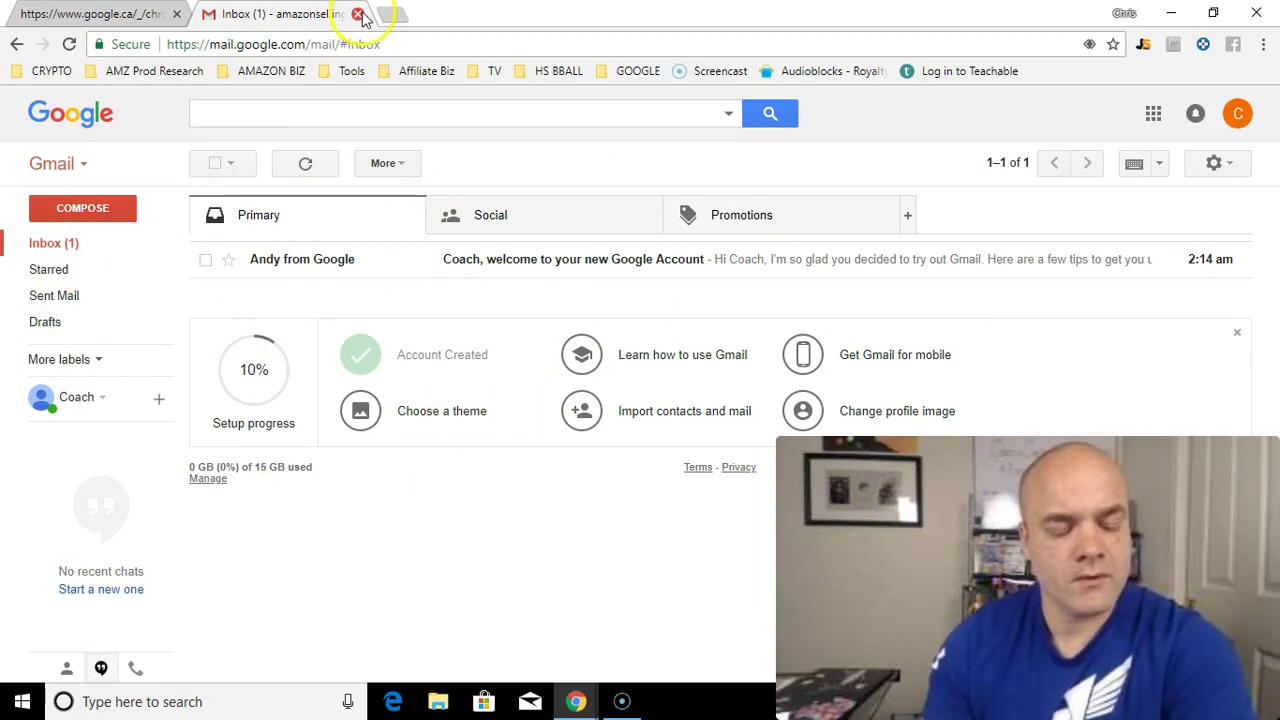
click(146, 15)
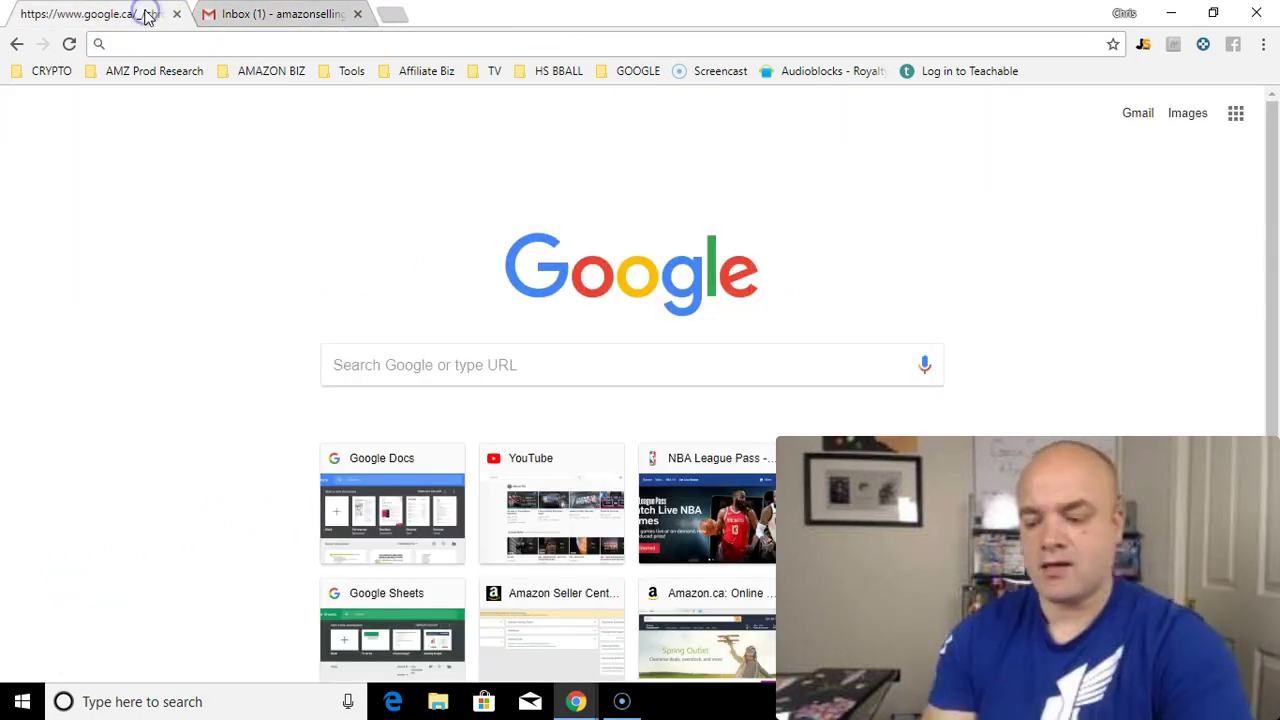
Step: Search Google for 'amazon affiliate' using the autocomplete suggestion
click(354, 359)
text(am)
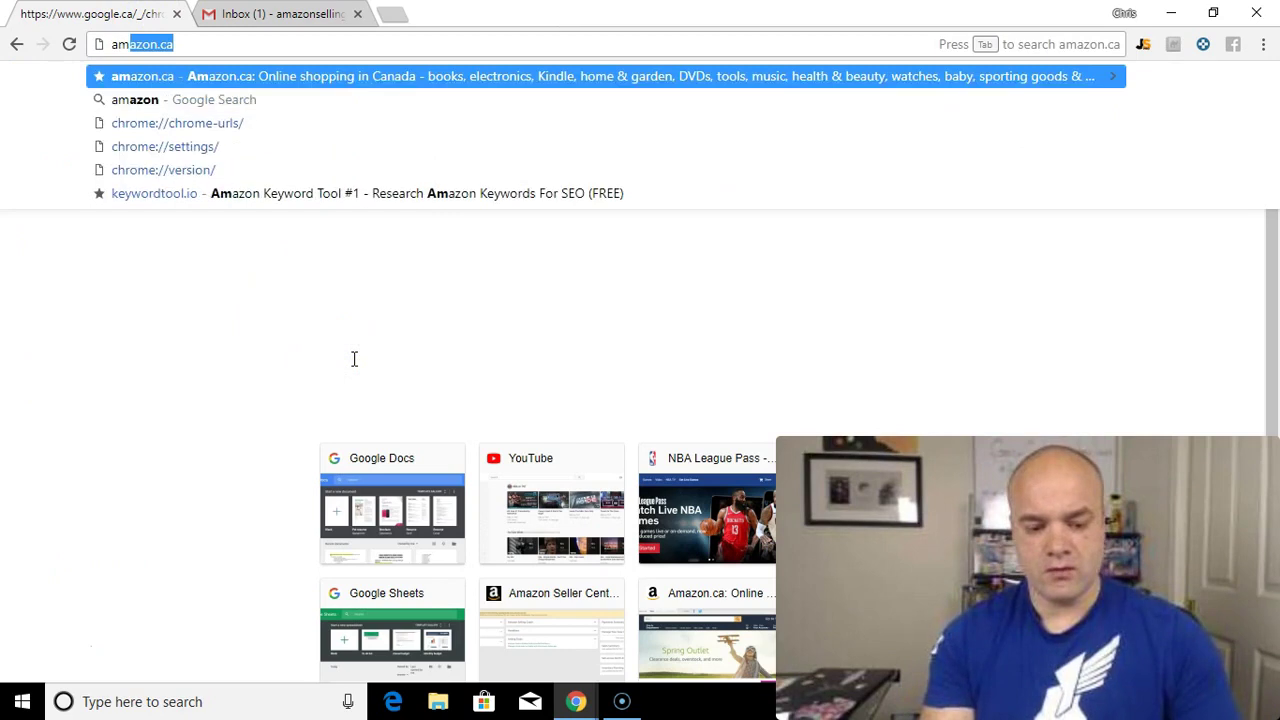
key(BackSpace)
key(BackSpace)
text(mazon)
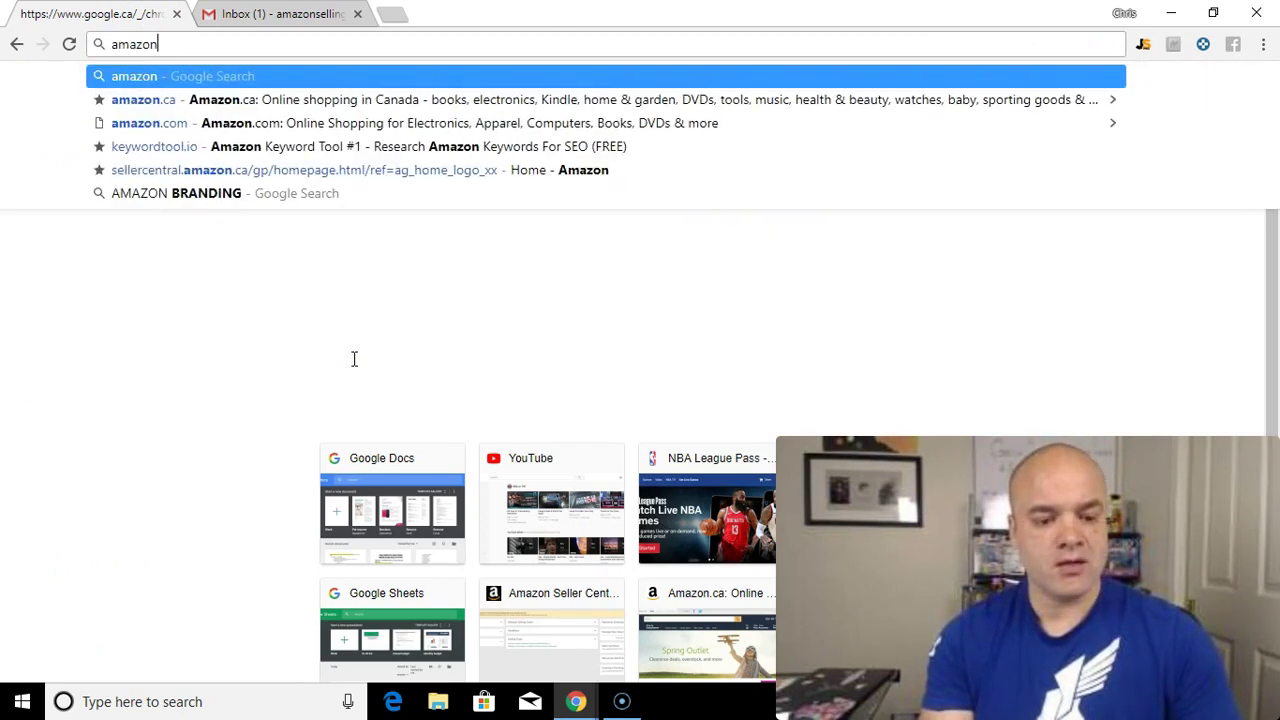
text( af)
key(Down)
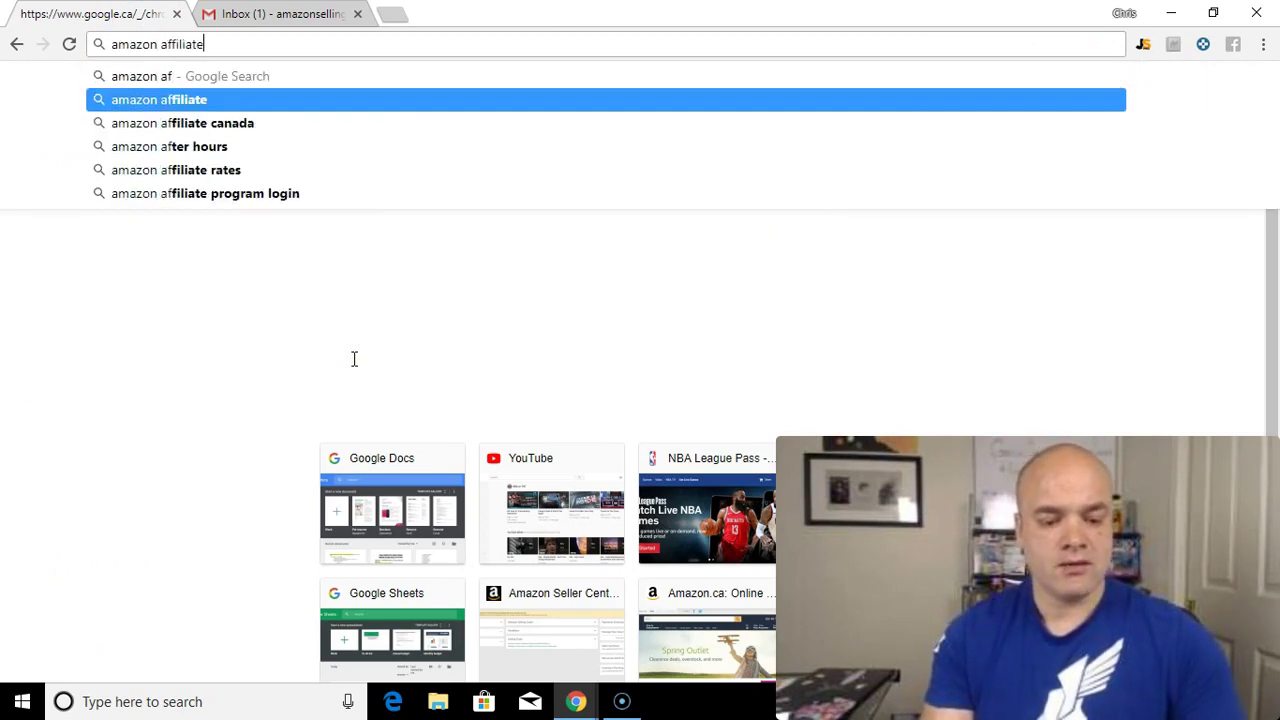
key(Return)
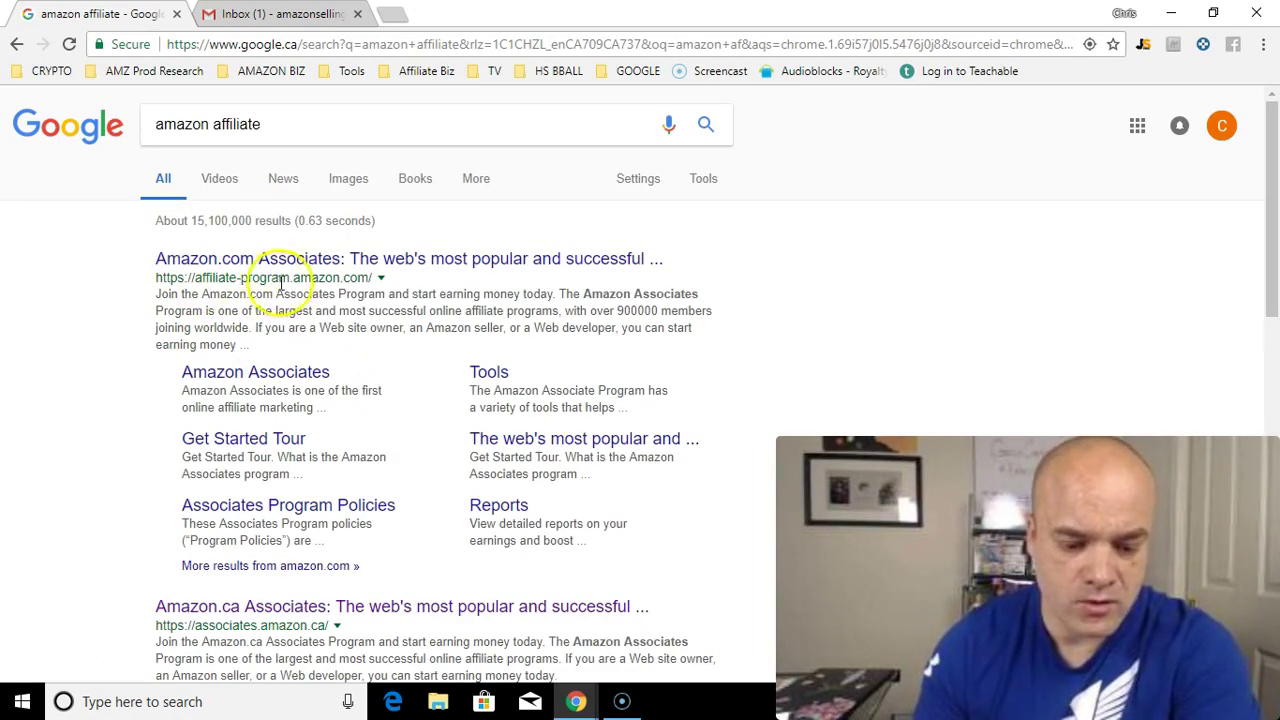
click(340, 262)
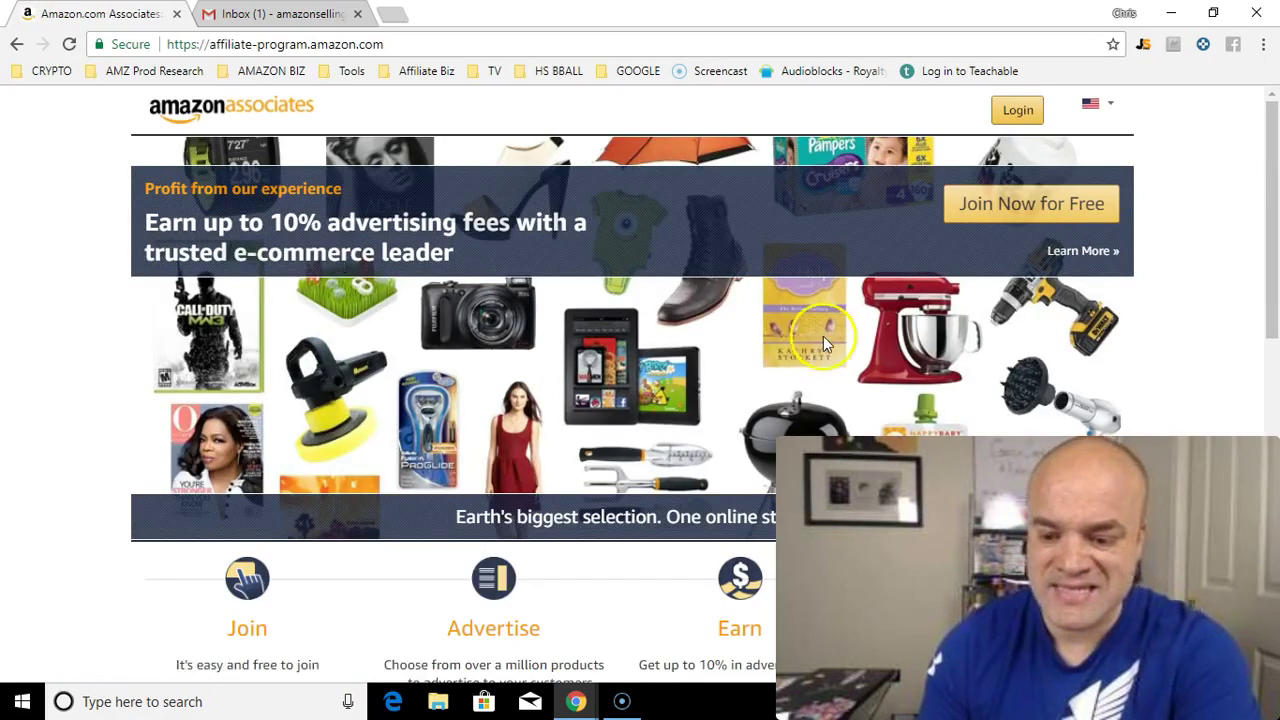
mouse_move(1266, 229)
mouse_down()
mouse_move(1266, 271)
mouse_move(1267, 215)
mouse_up()
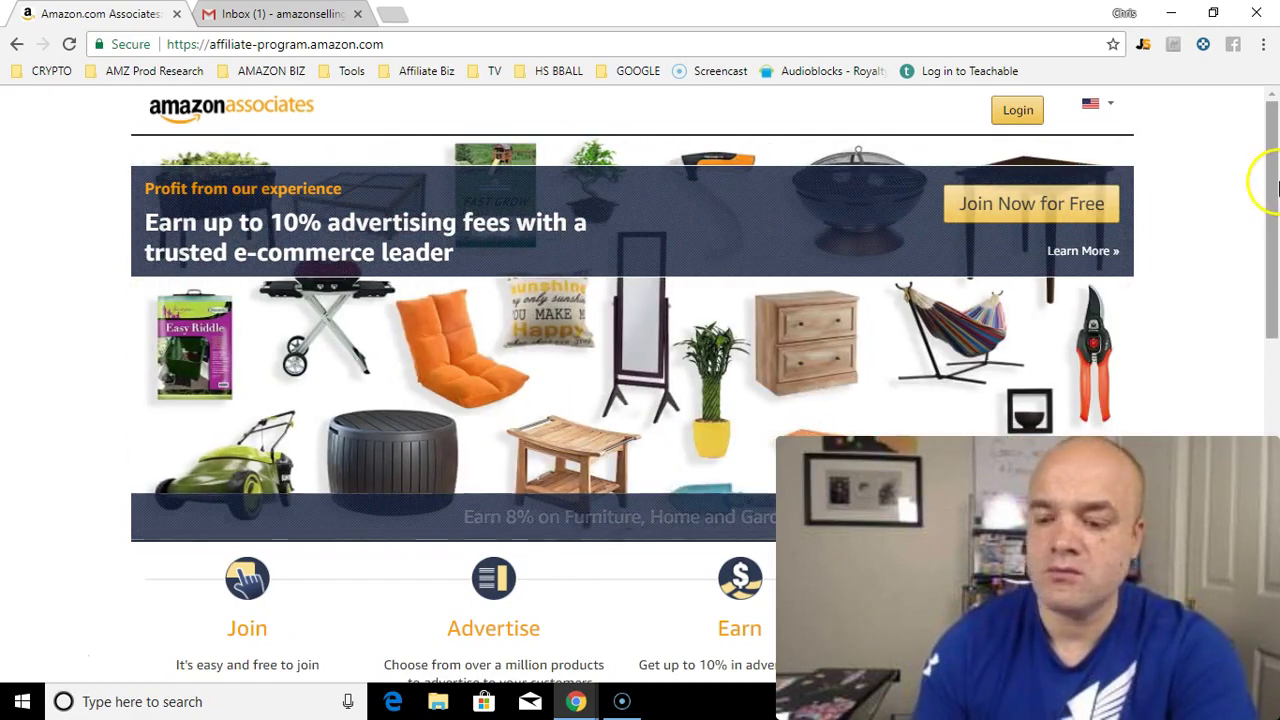
mouse_move(1276, 184)
mouse_down()
mouse_move(1276, 210)
mouse_move(1278, 190)
mouse_up()
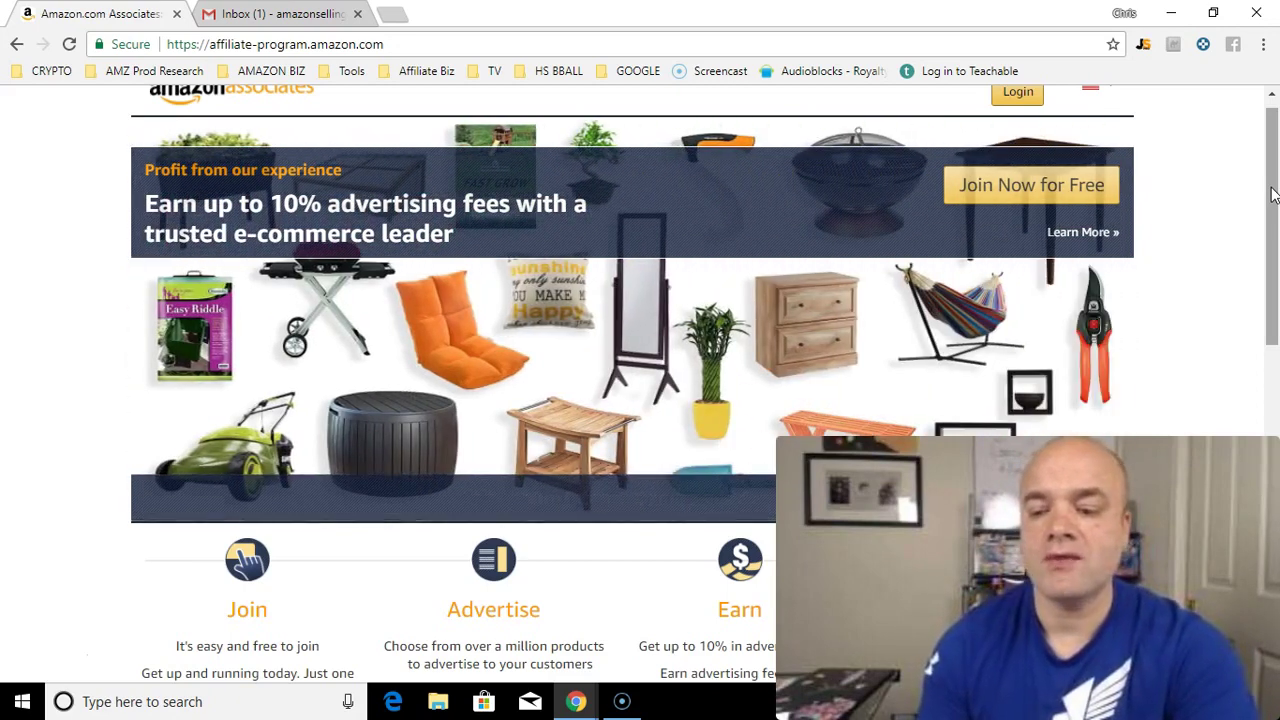
drag(1273, 195, 1270, 305)
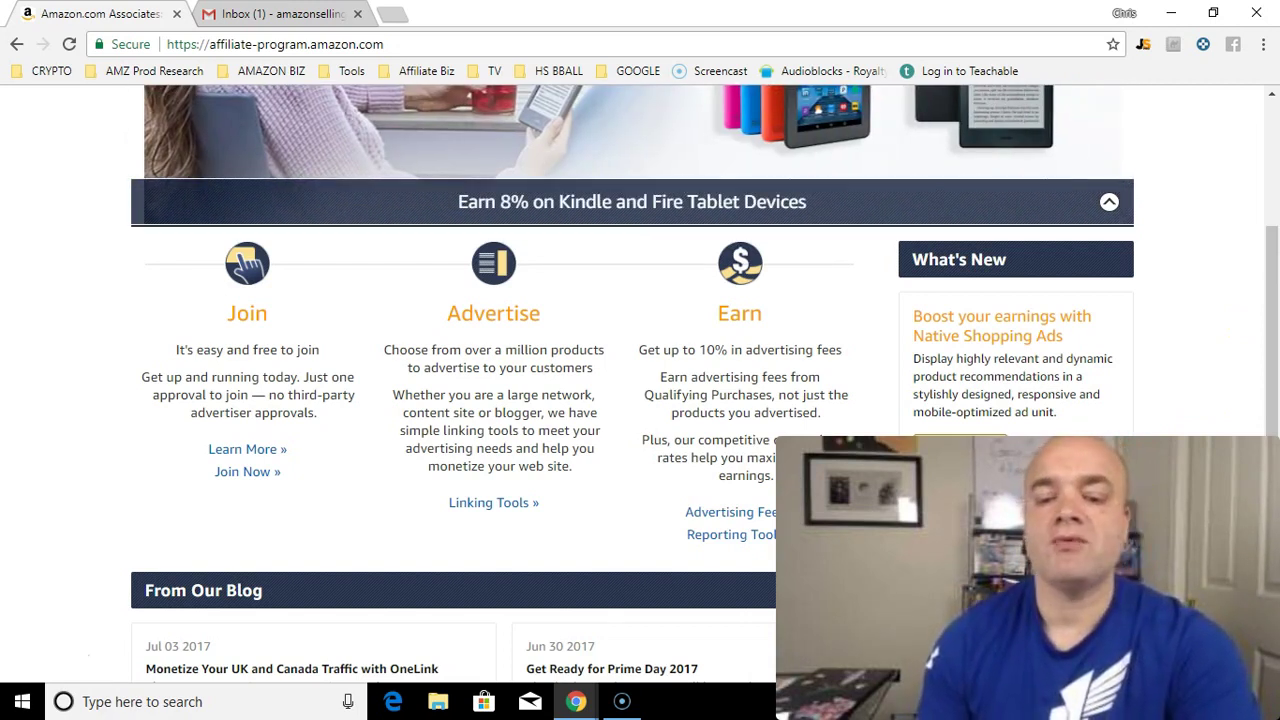
drag(1273, 415, 1273, 529)
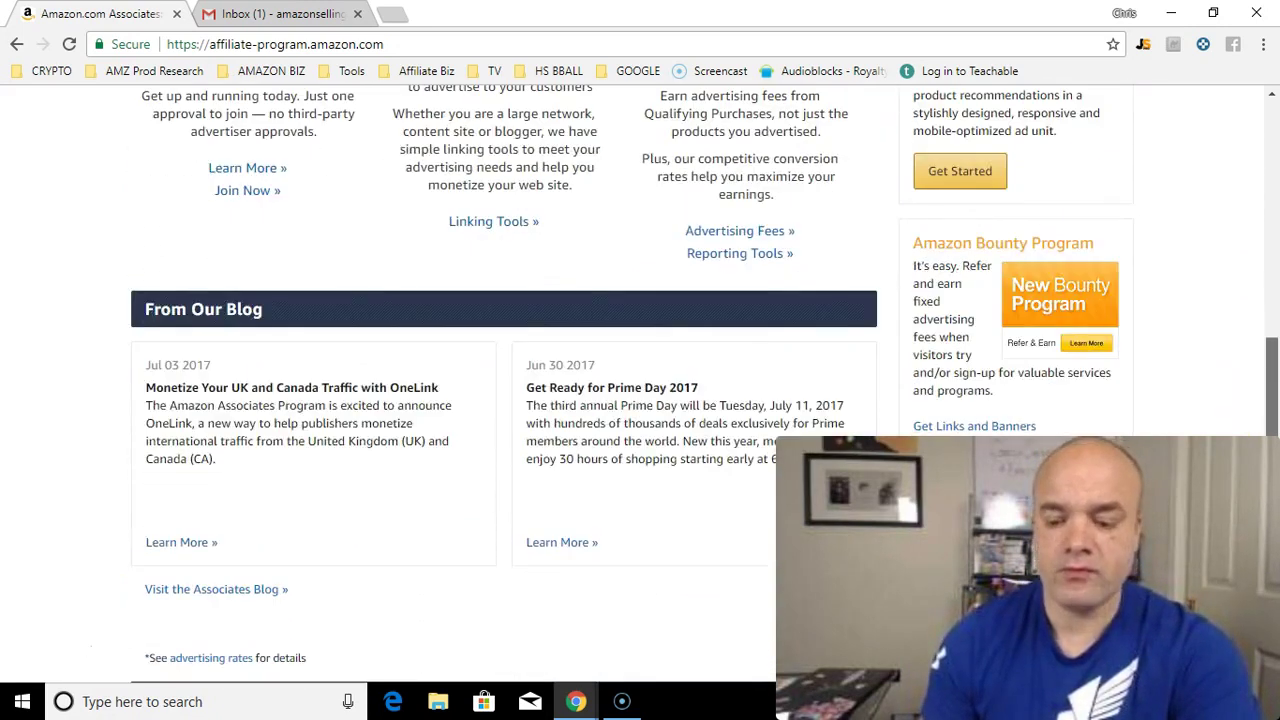
scroll(500, 380, up, 2)
drag(1273, 473, 1273, 318)
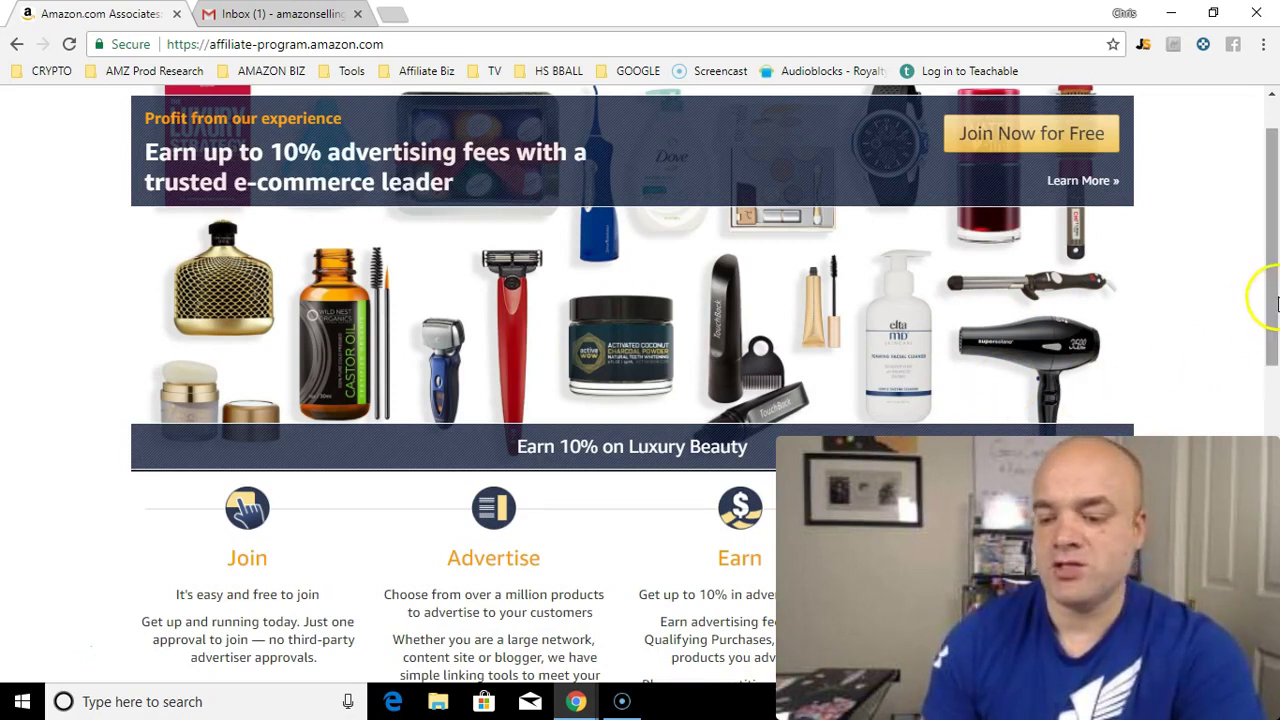
drag(1275, 297, 1275, 370)
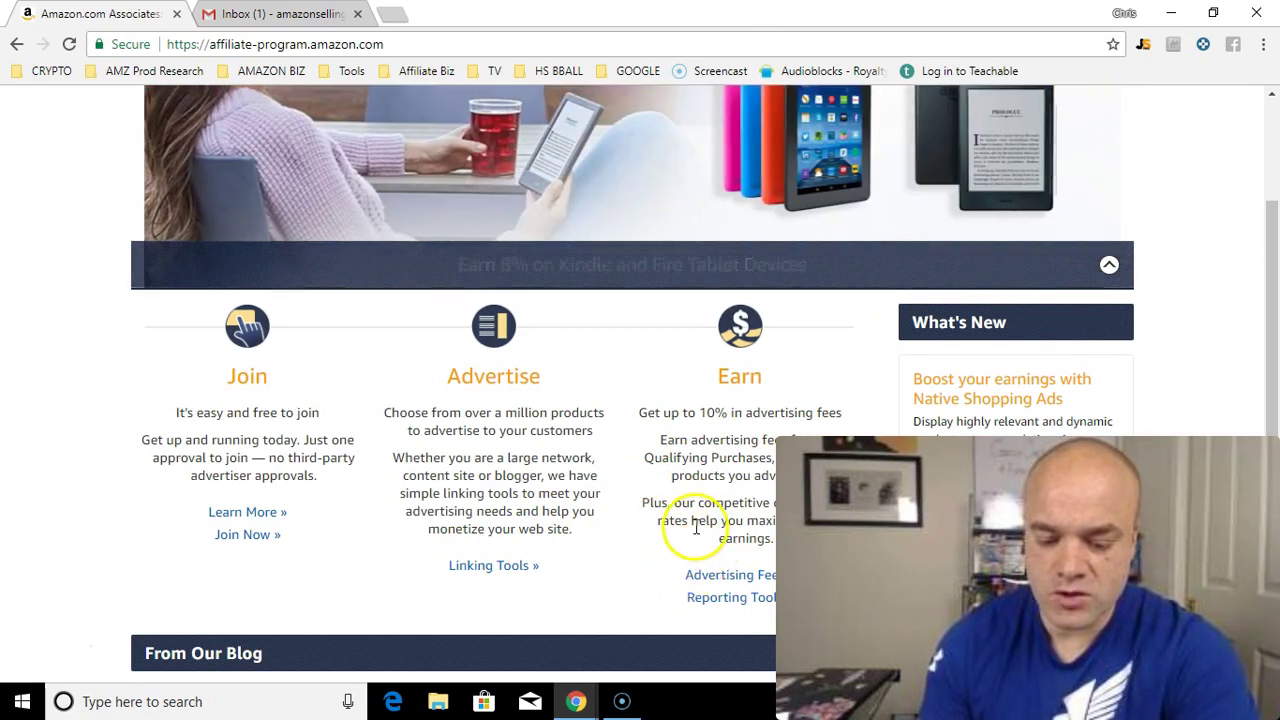
drag(1268, 300, 1276, 410)
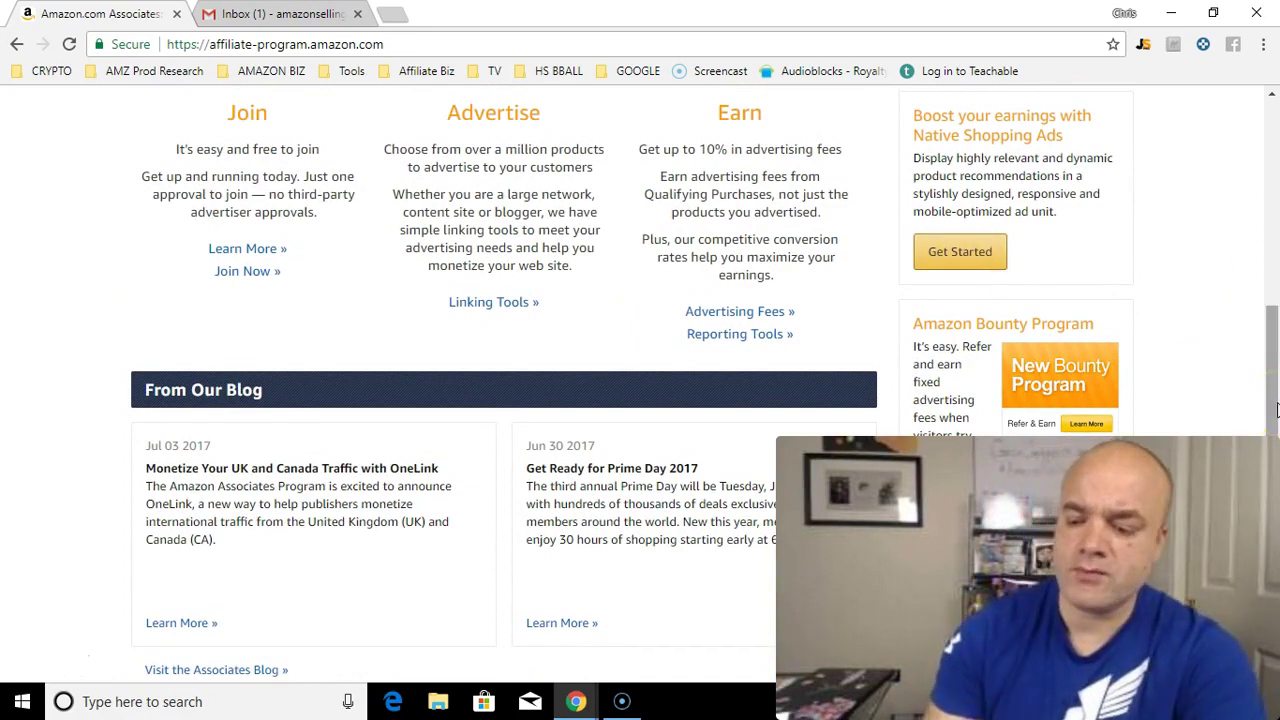
drag(1276, 410, 1276, 205)
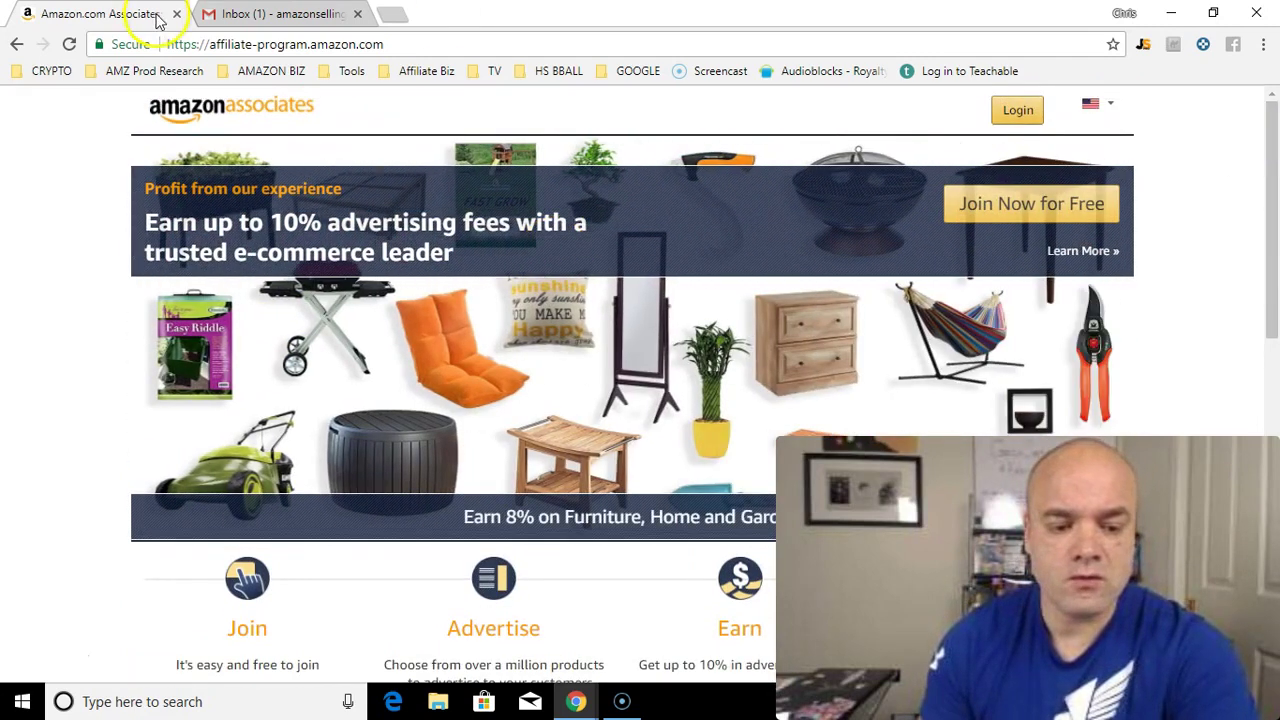
Step: Go to the amazon.ca store from the address bar
click(366, 47)
text(www.amazon)
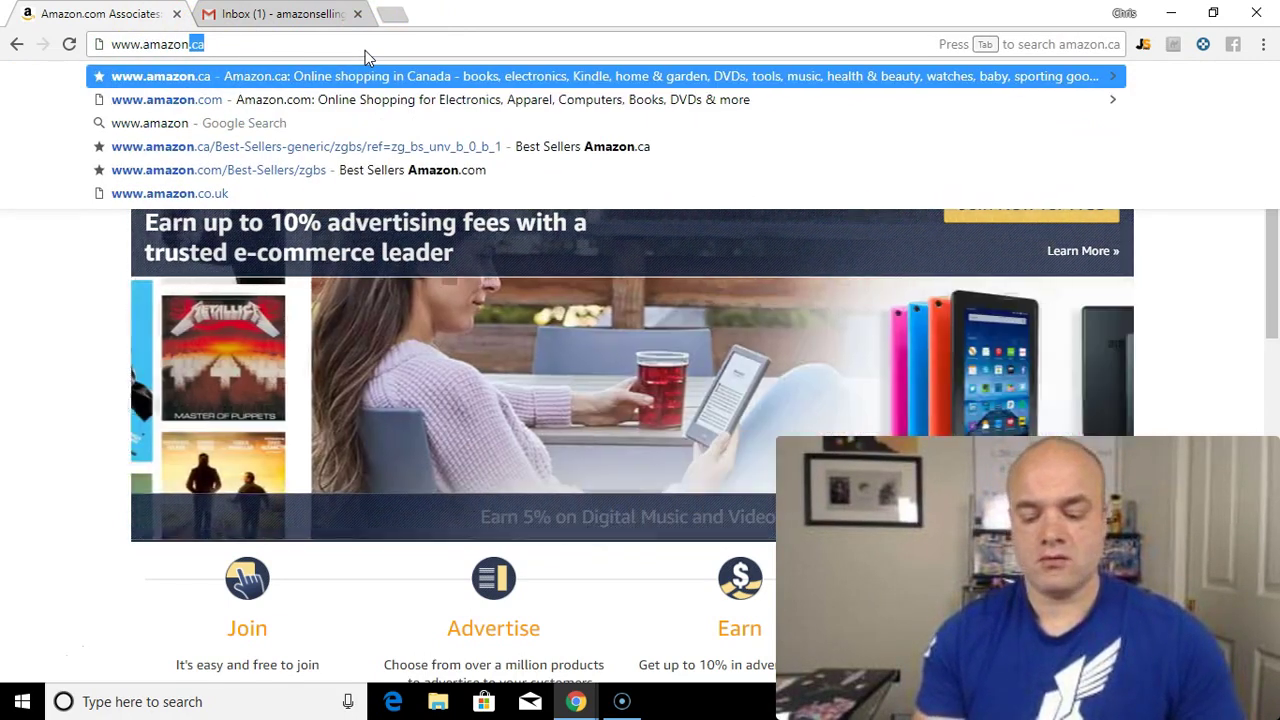
key(Return)
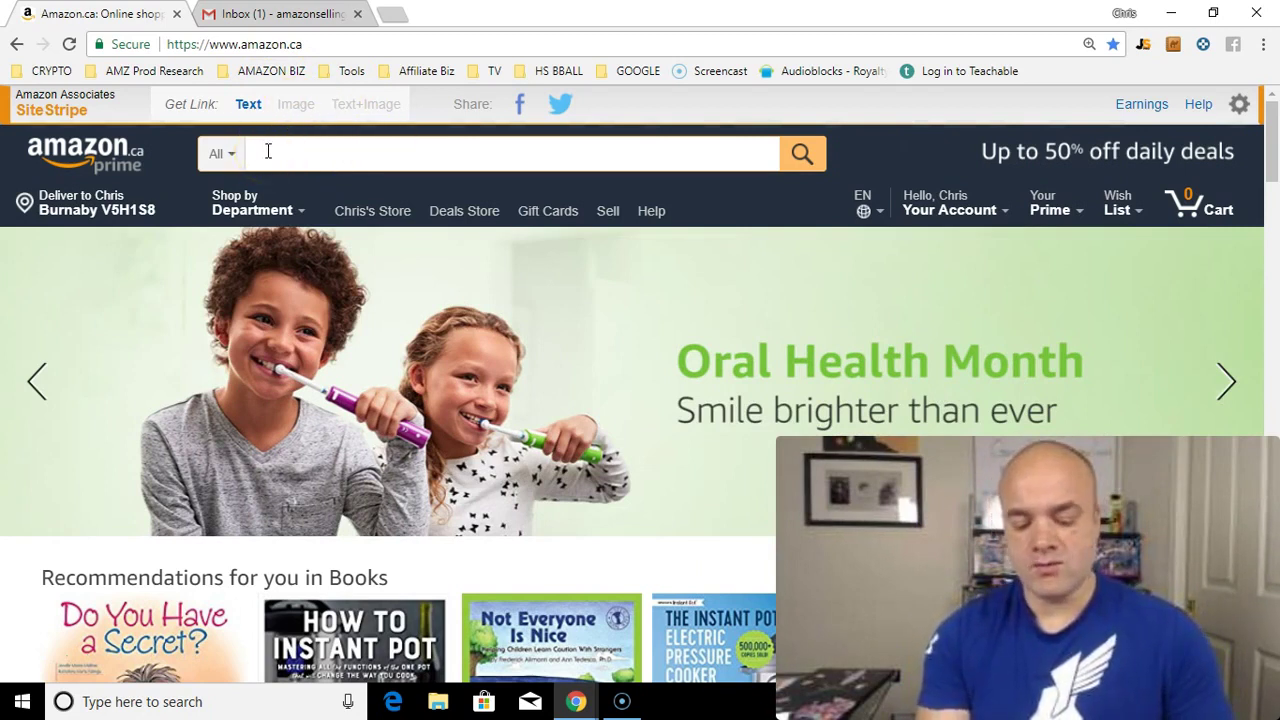
Step: Search Amazon.ca for 'exercise balls' via the search suggestion
text(exer)
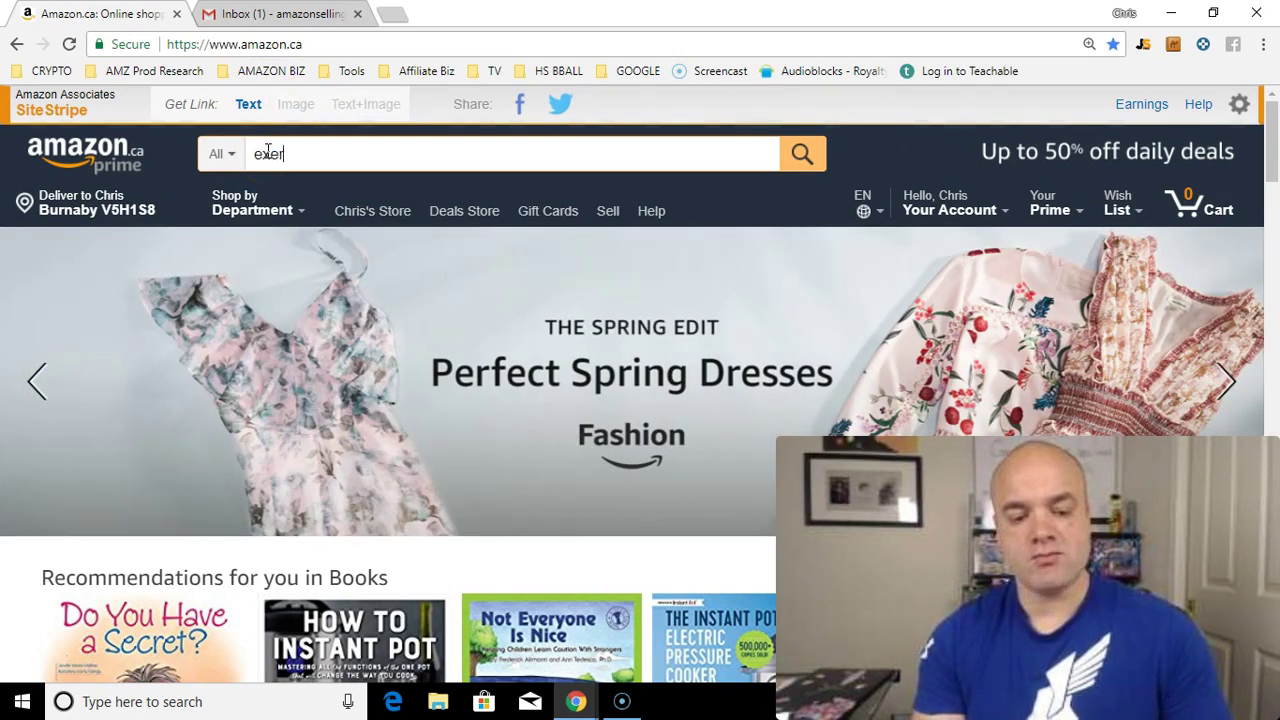
key(Down)
key(Down)
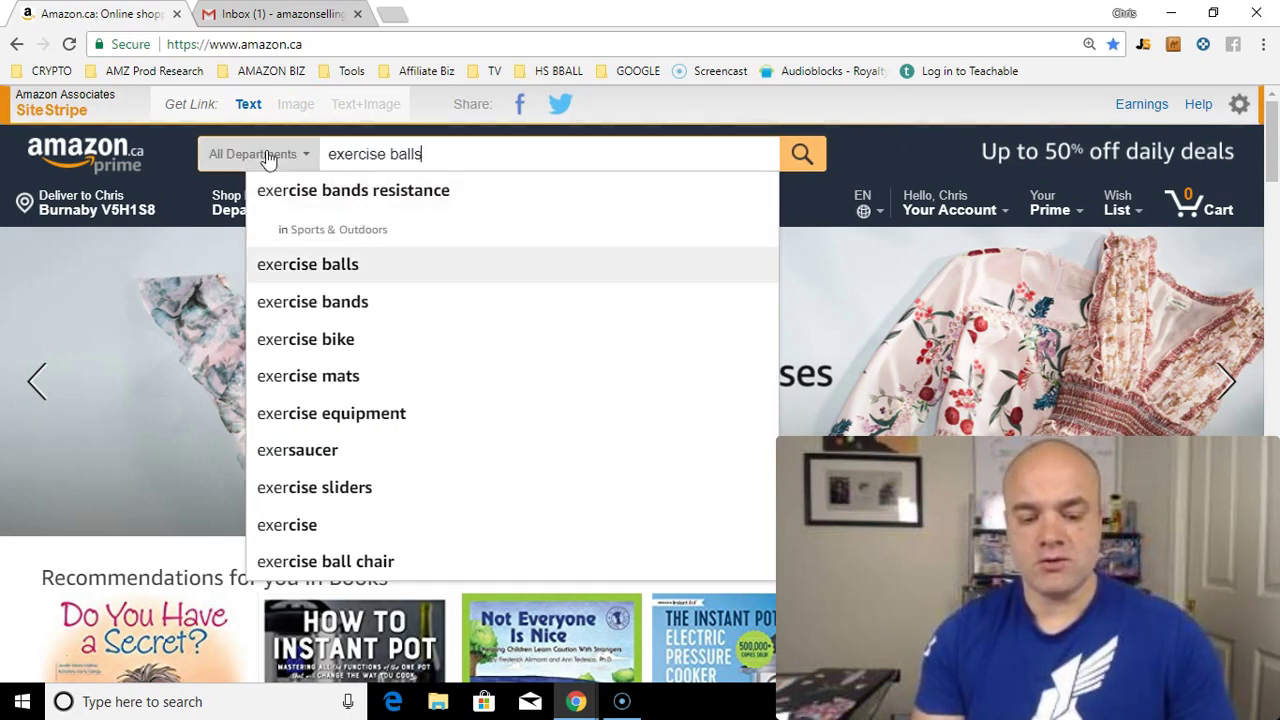
key(Return)
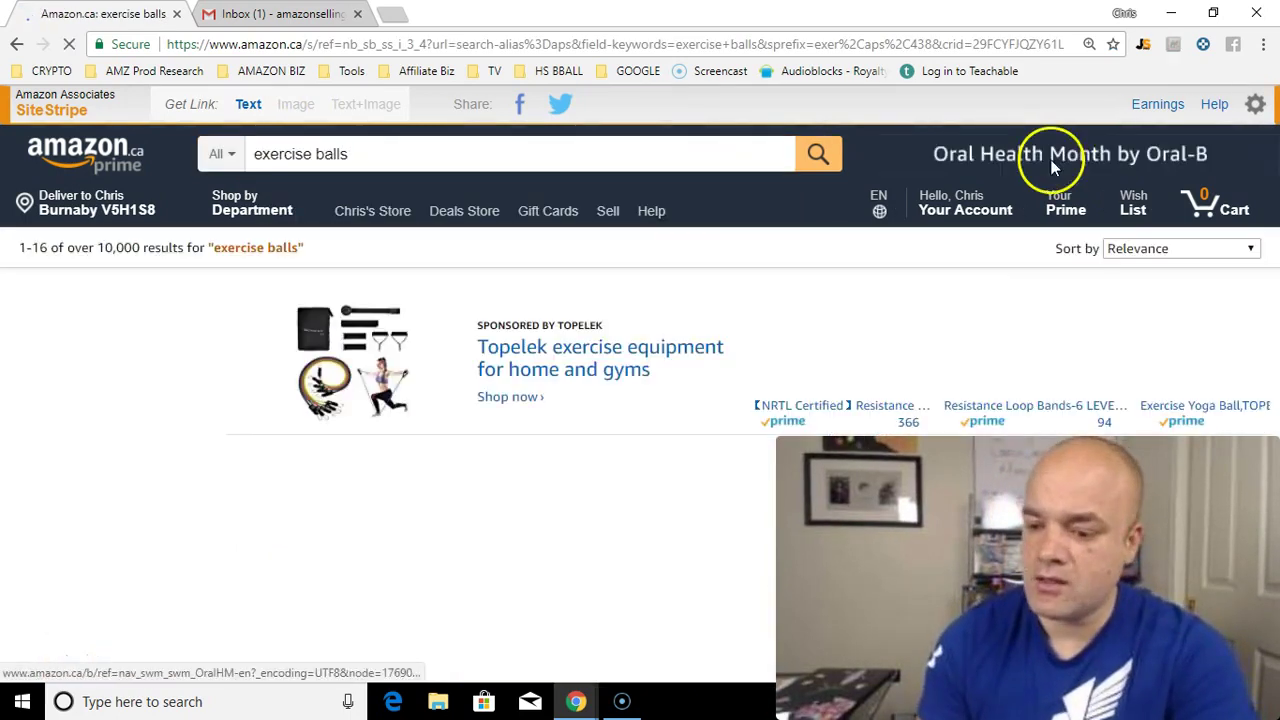
Step: Open the Live Infinitely 'Exercise Ball -Professional Grade' product page from the results
drag(1270, 117, 1273, 190)
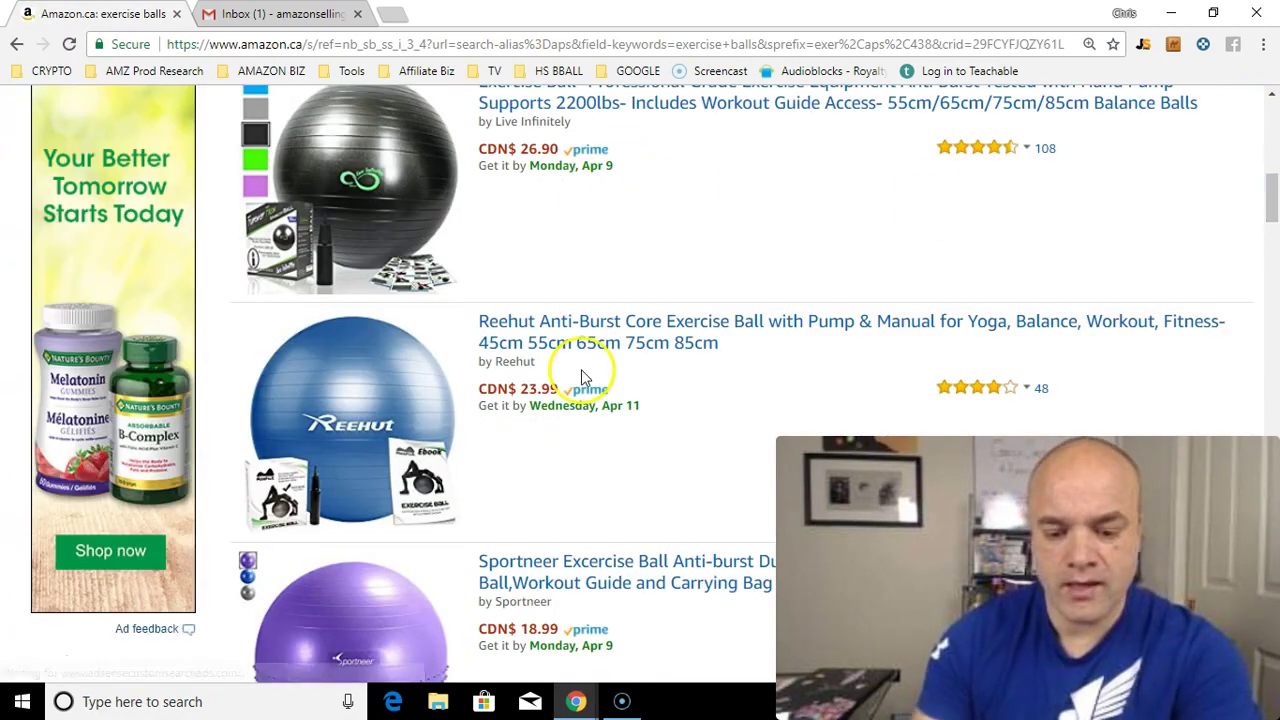
scroll(771, 357, up, 2)
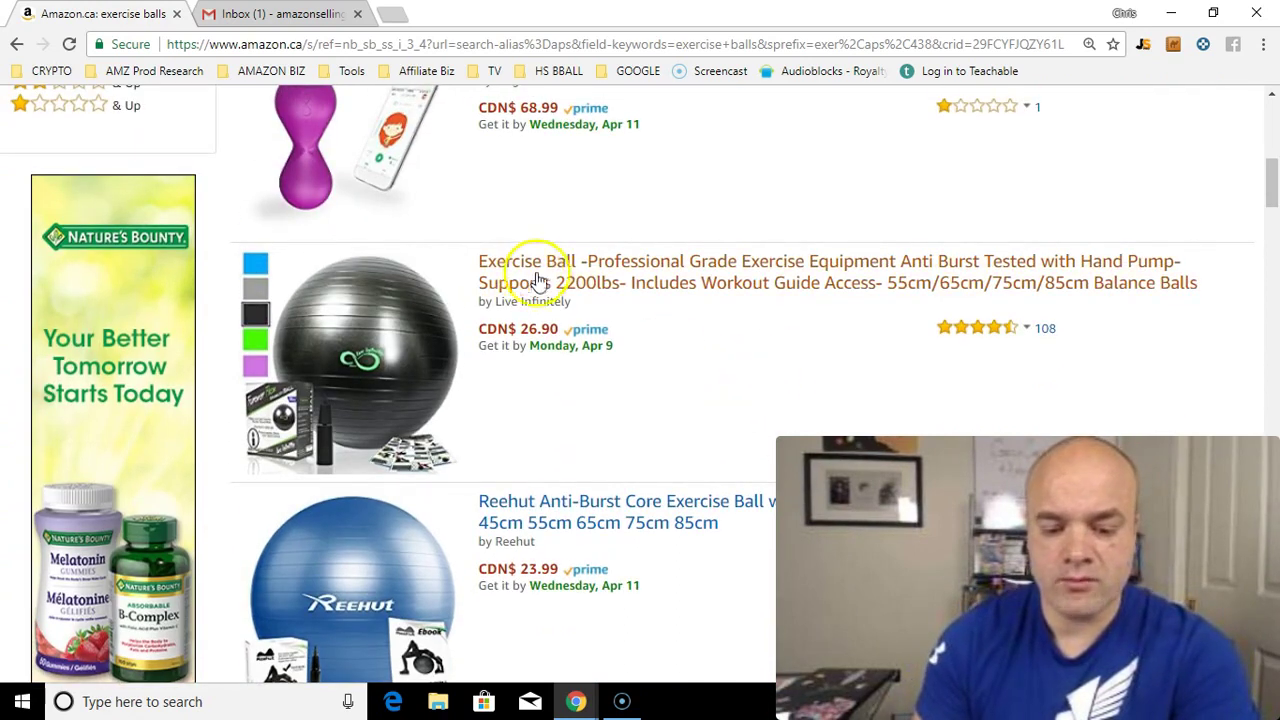
click(539, 272)
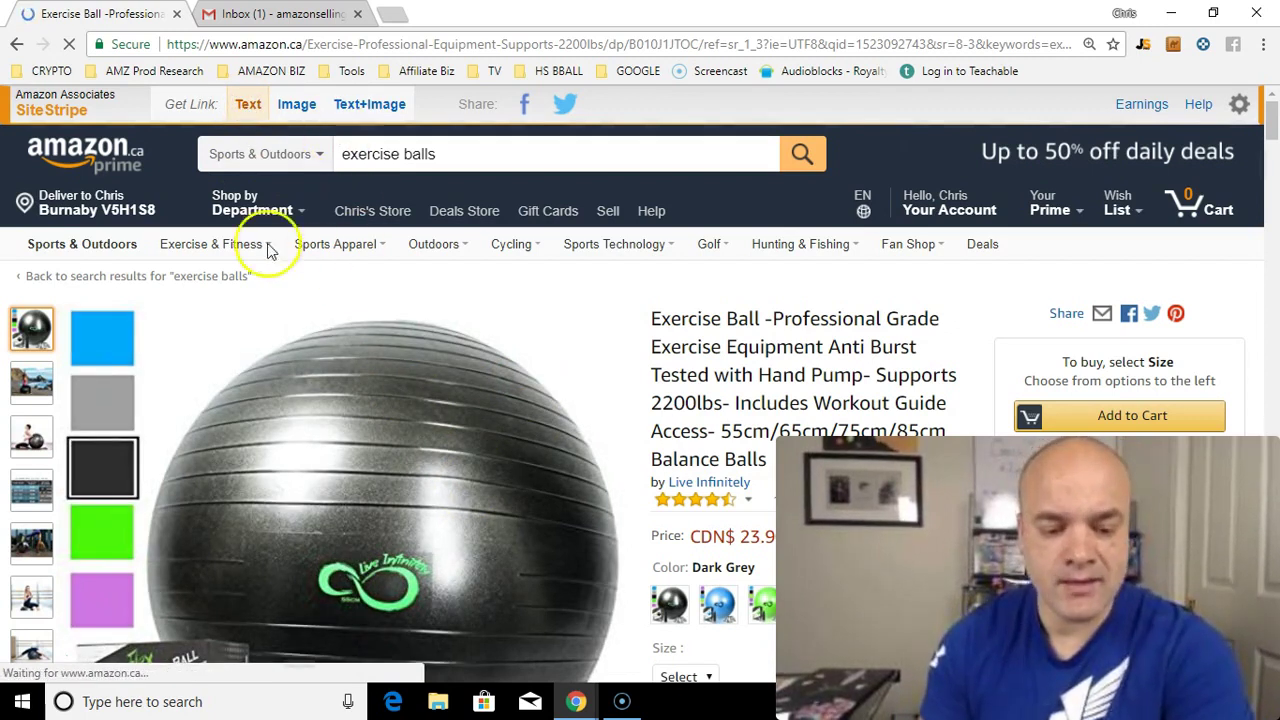
Step: Generate a SiteStripe text link, then an image link at Large size
click(255, 108)
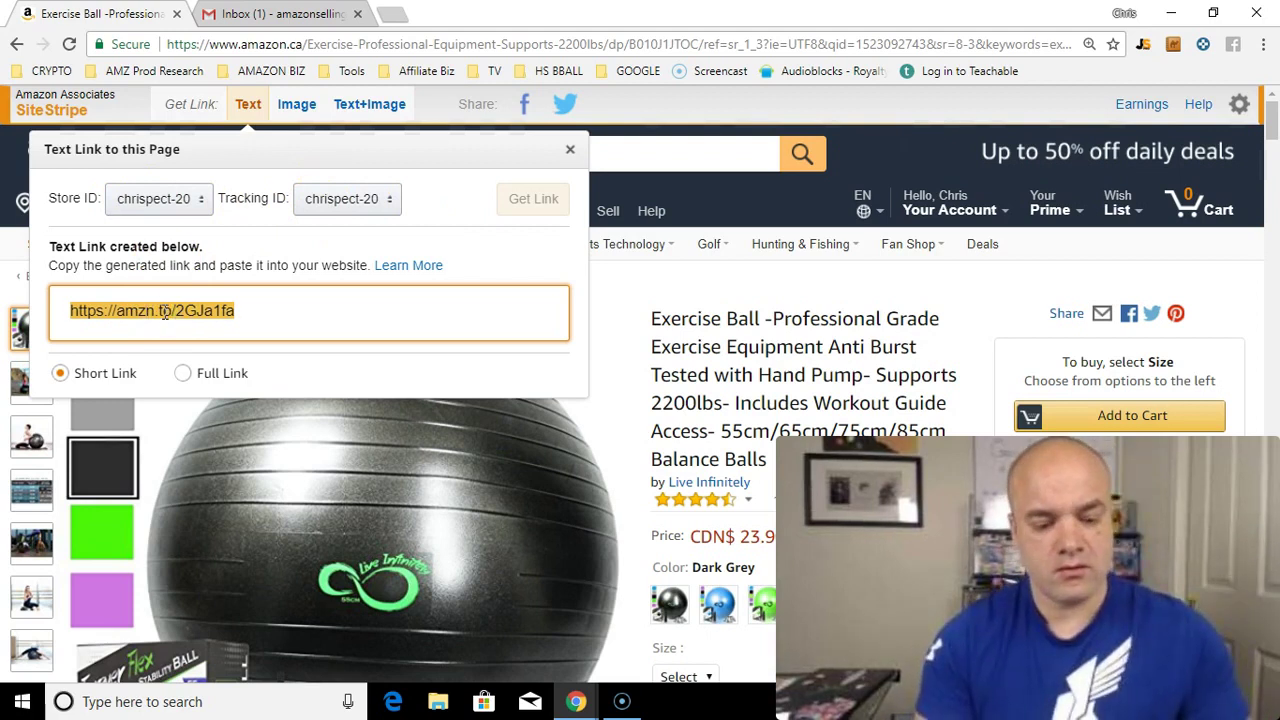
click(572, 153)
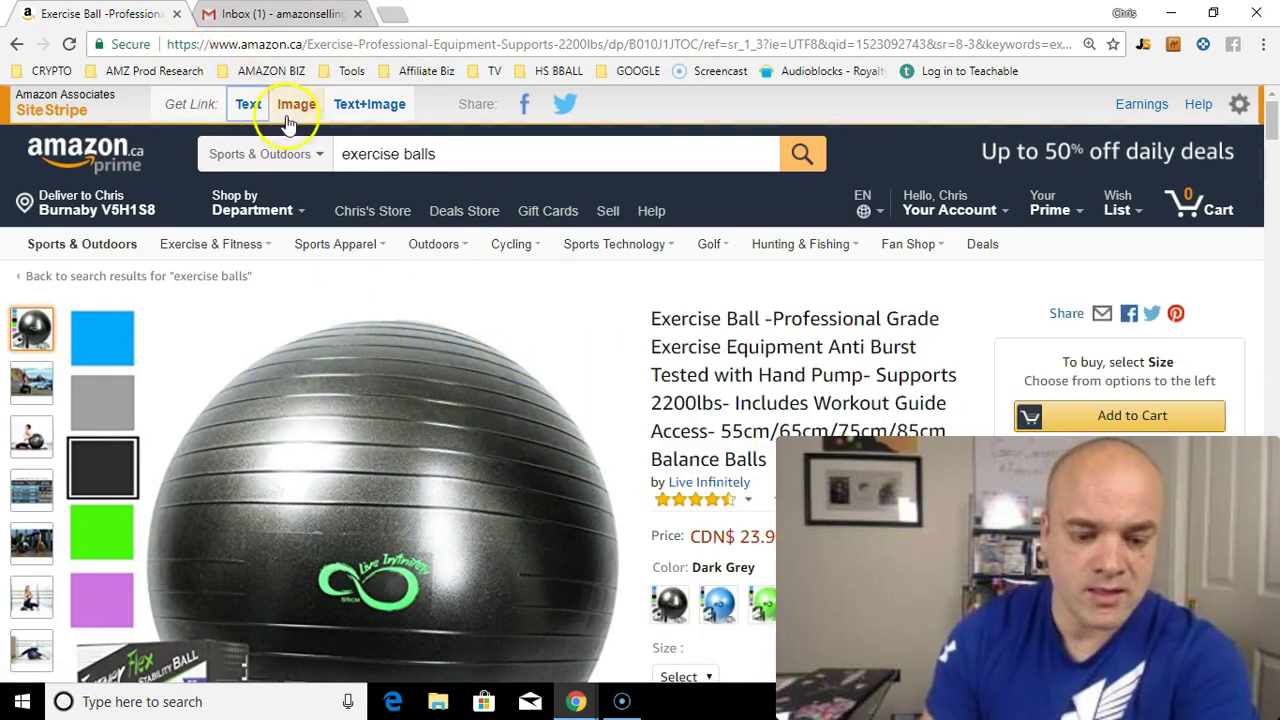
click(296, 106)
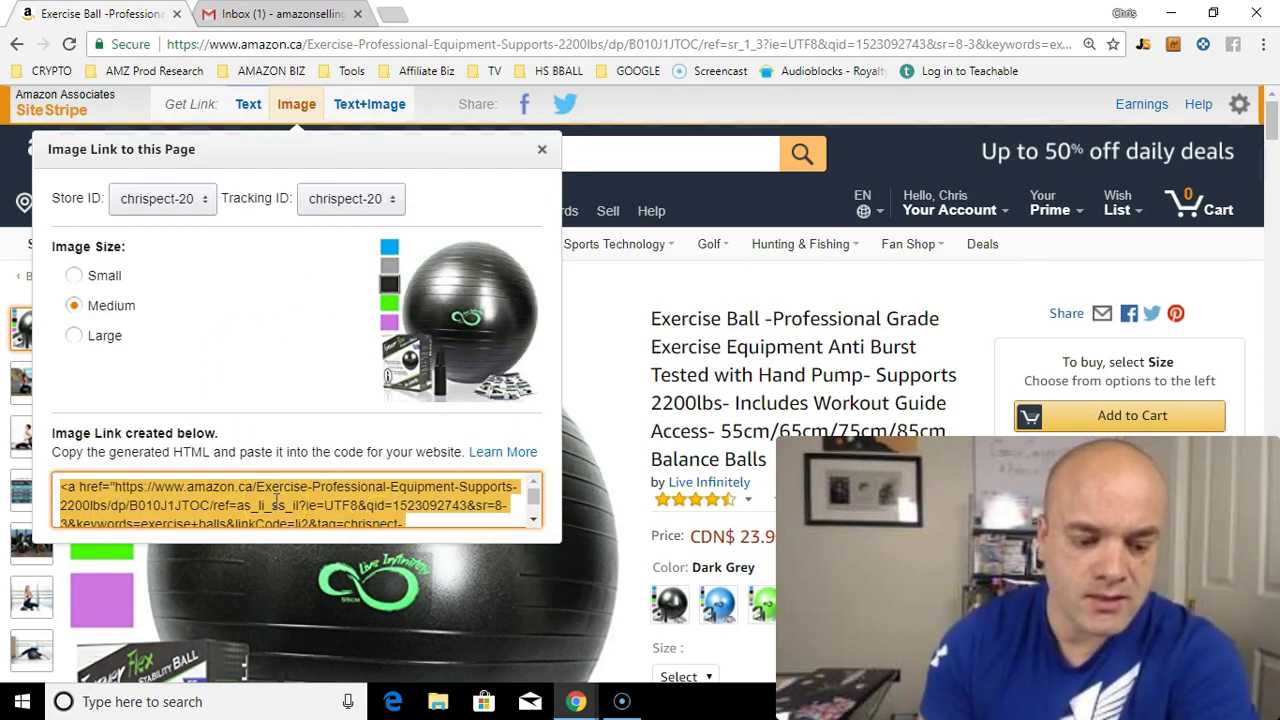
click(75, 277)
click(75, 337)
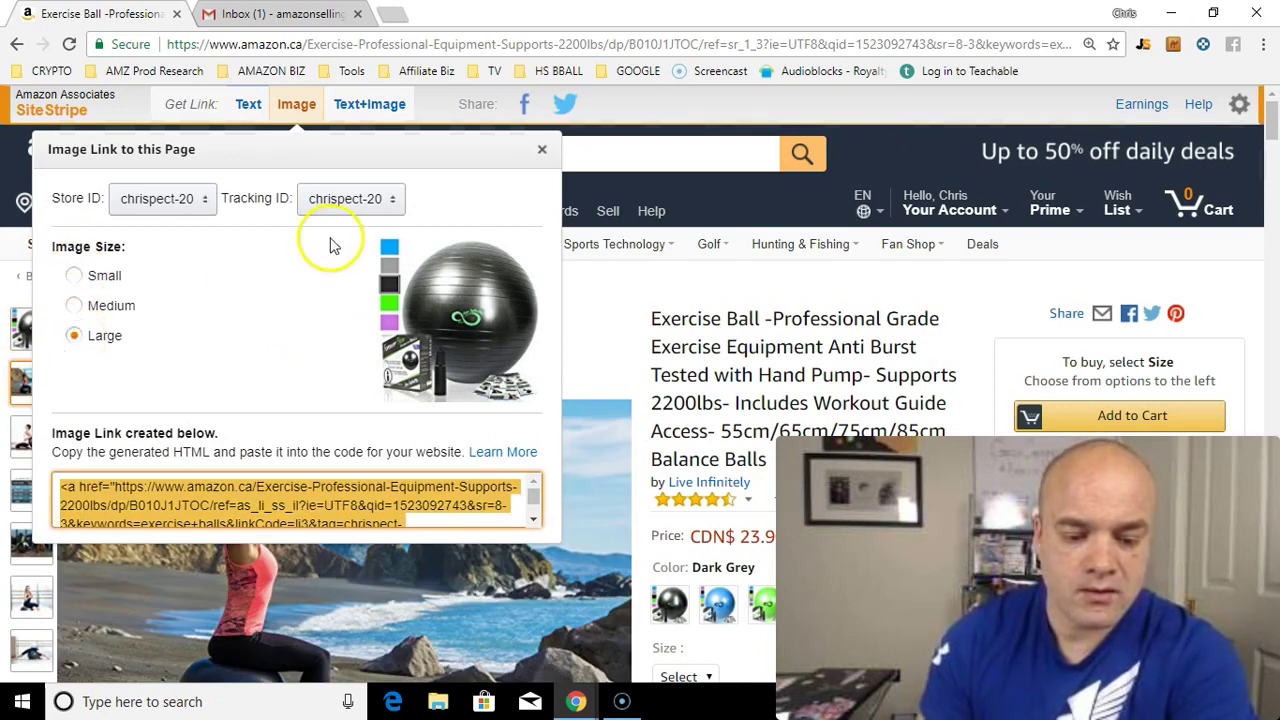
click(540, 150)
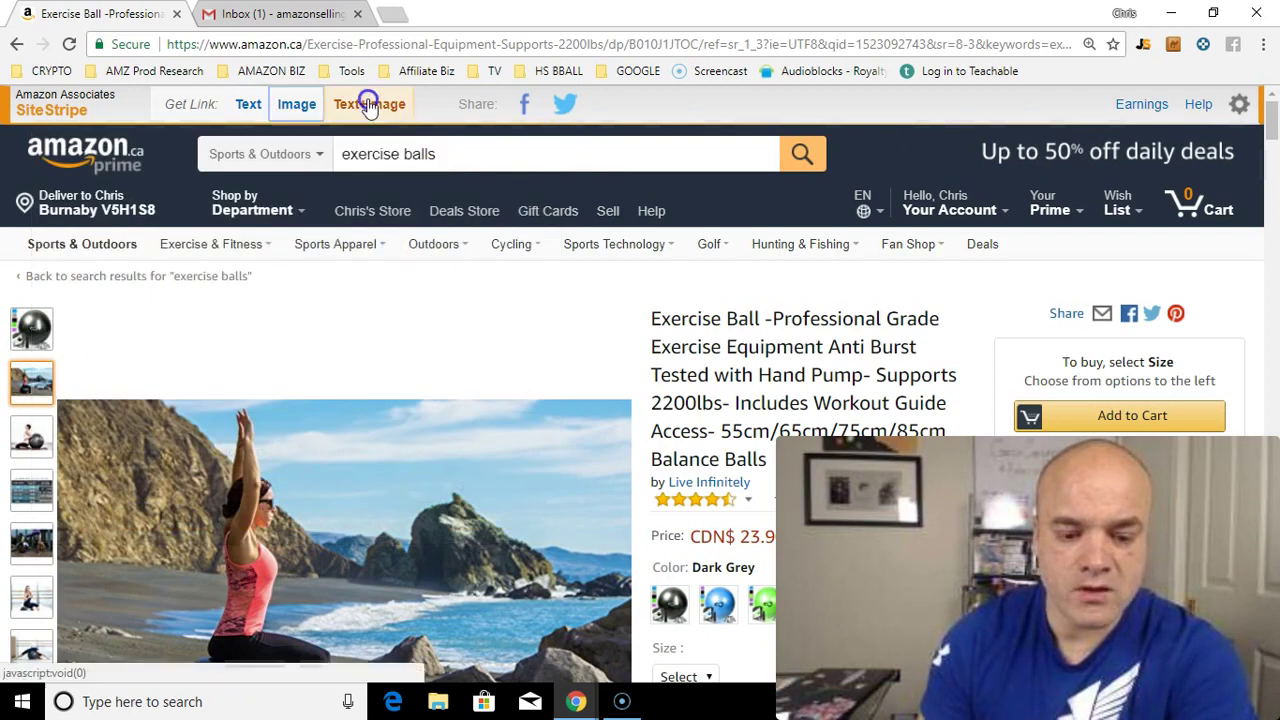
Step: Generate the SiteStripe Text+Image iframe link for the exercise ball and close it
click(368, 104)
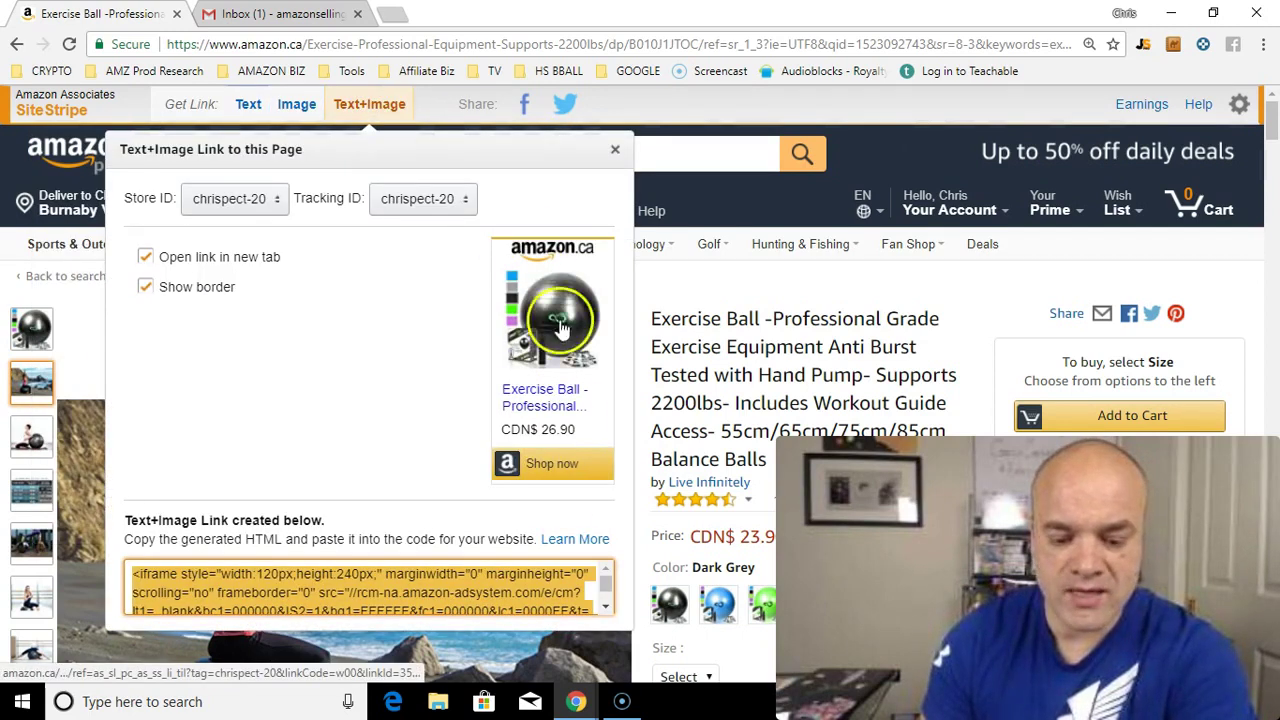
click(615, 150)
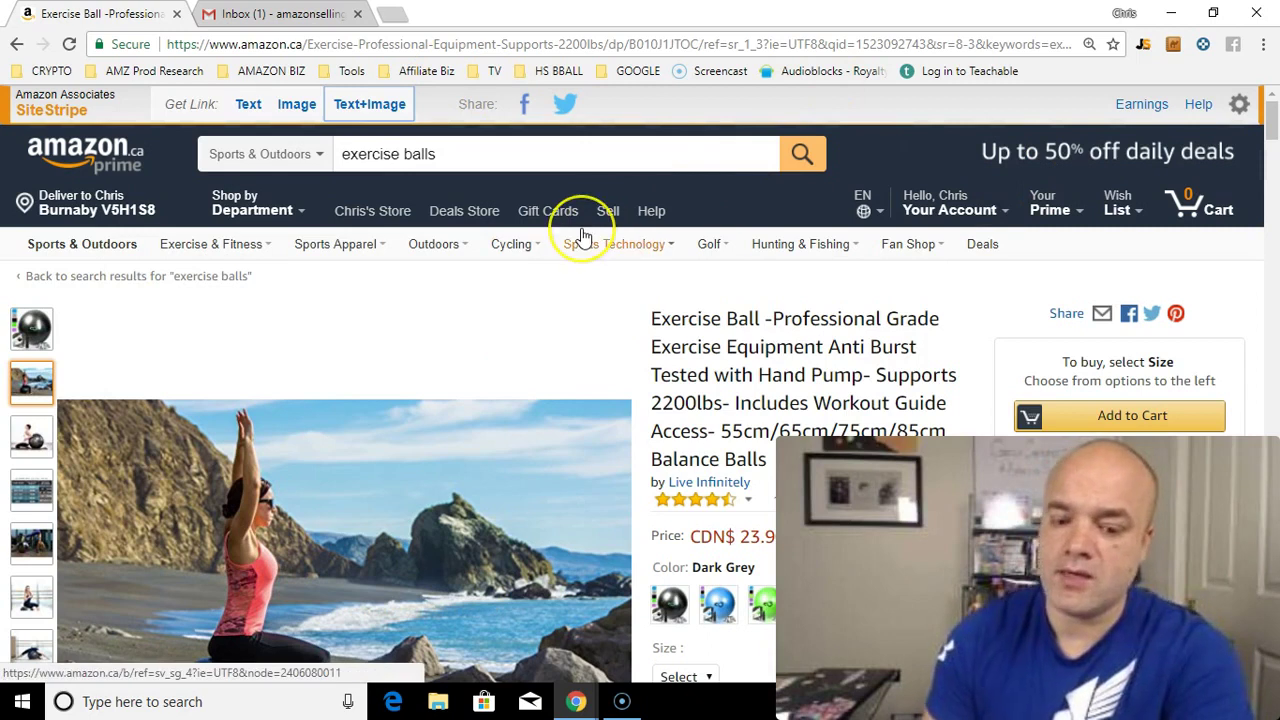
mouse_move(583, 235)
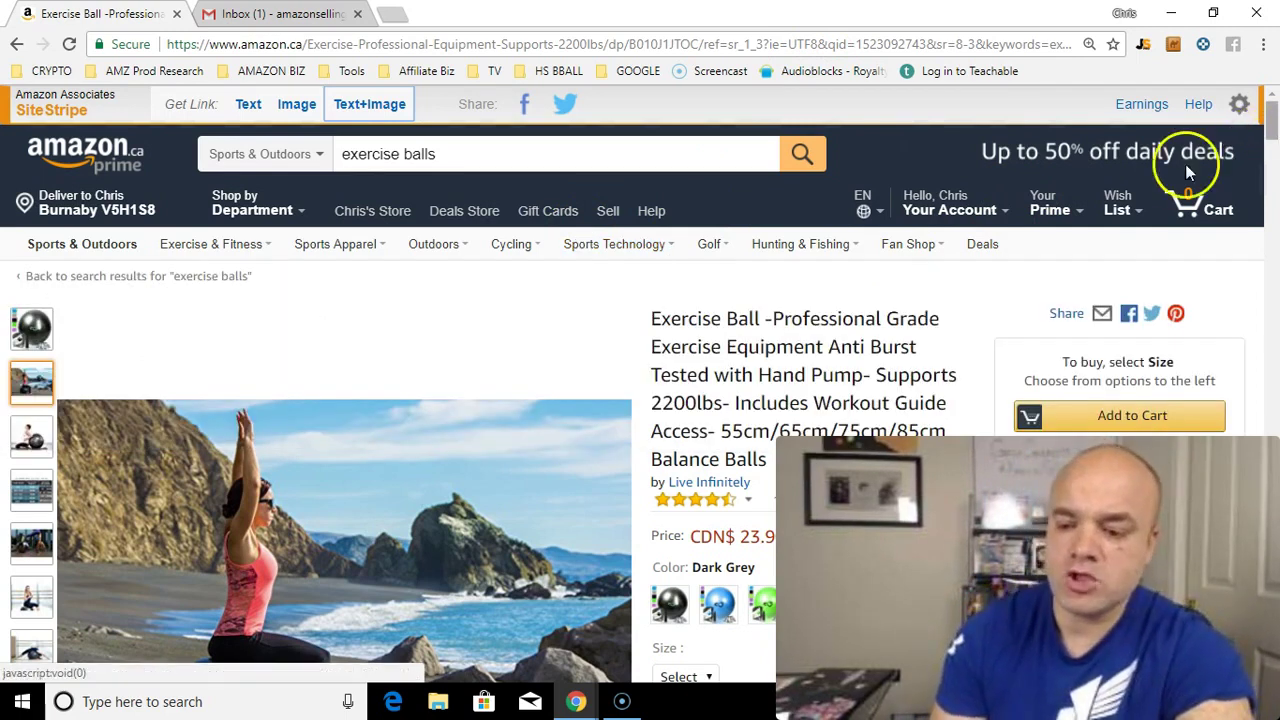
mouse_move(1272, 118)
mouse_down()
mouse_move(1272, 130)
mouse_move(1274, 102)
mouse_up()
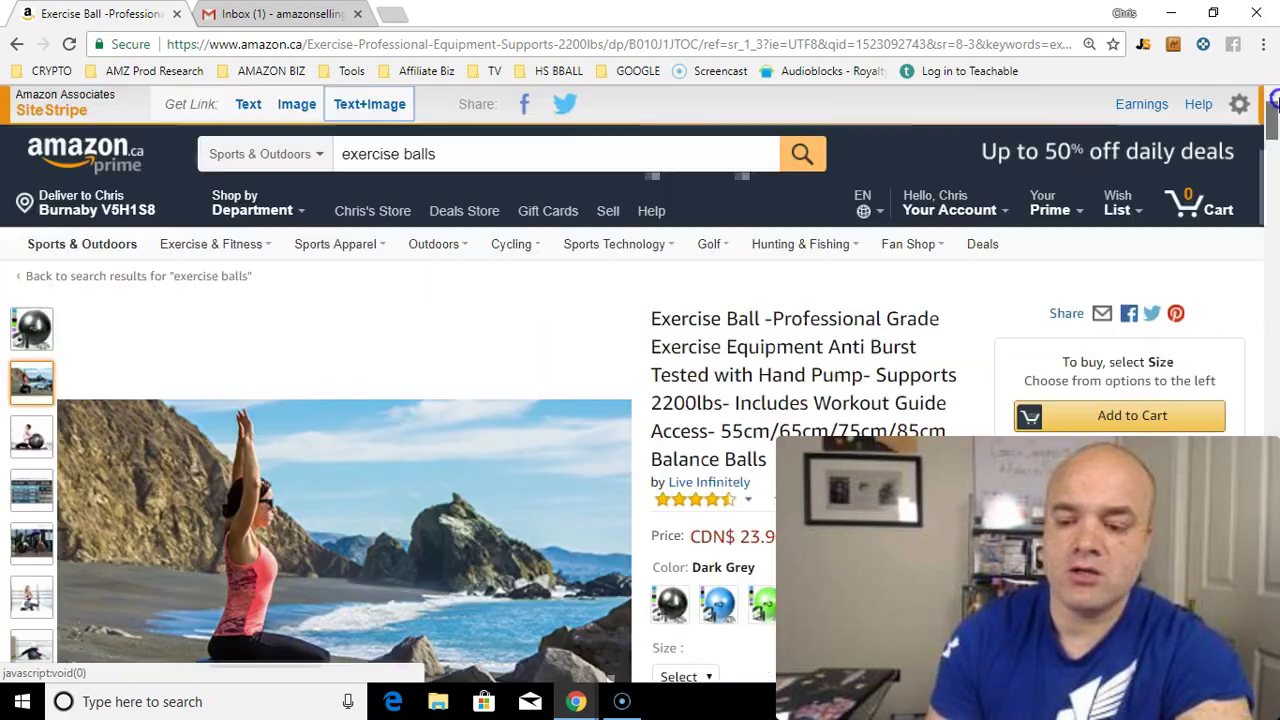